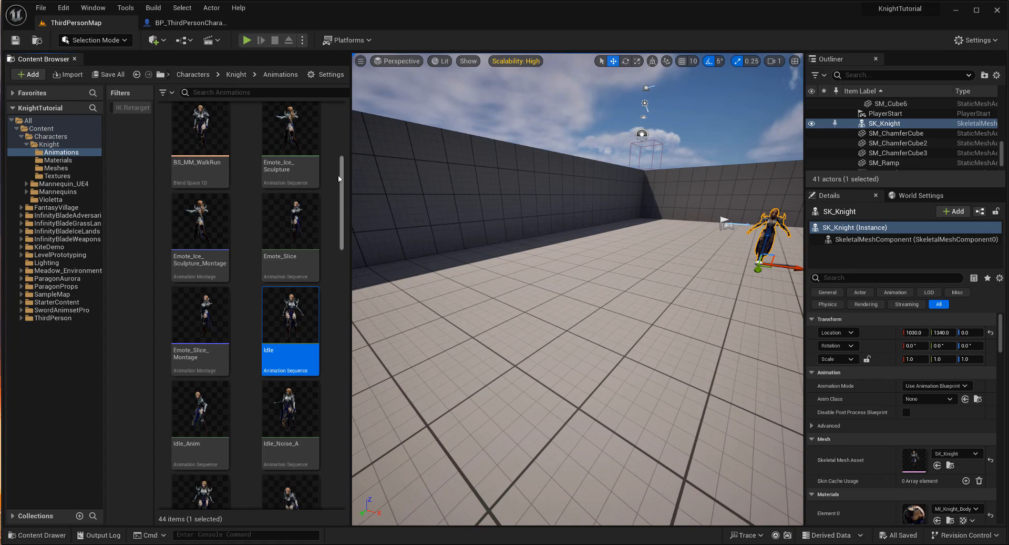
Play-test the level, running and jumping with the knight to examine her cloth movement, and end the session
mouse_move(322, 146)
key(alt+p)
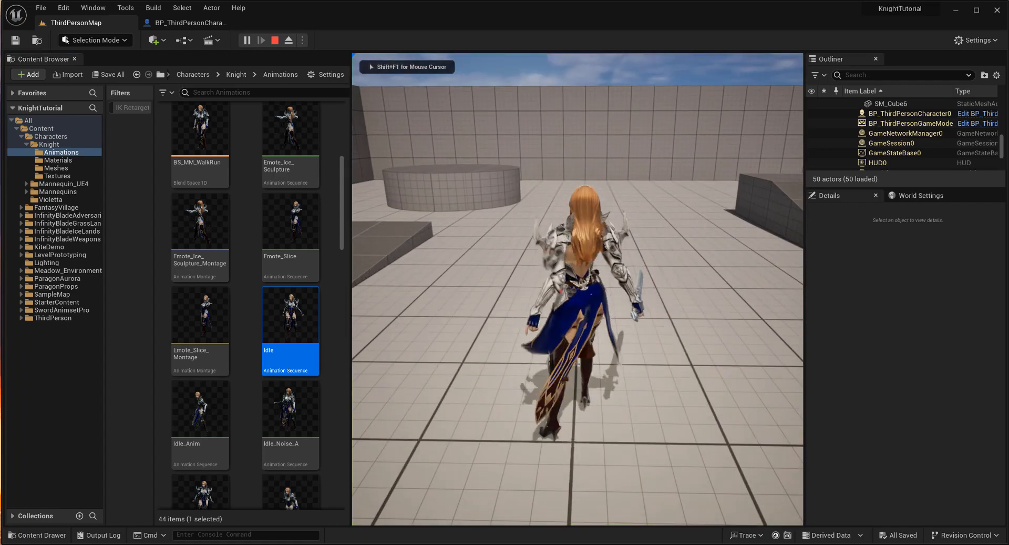
key(a)
key(d)
key(a)
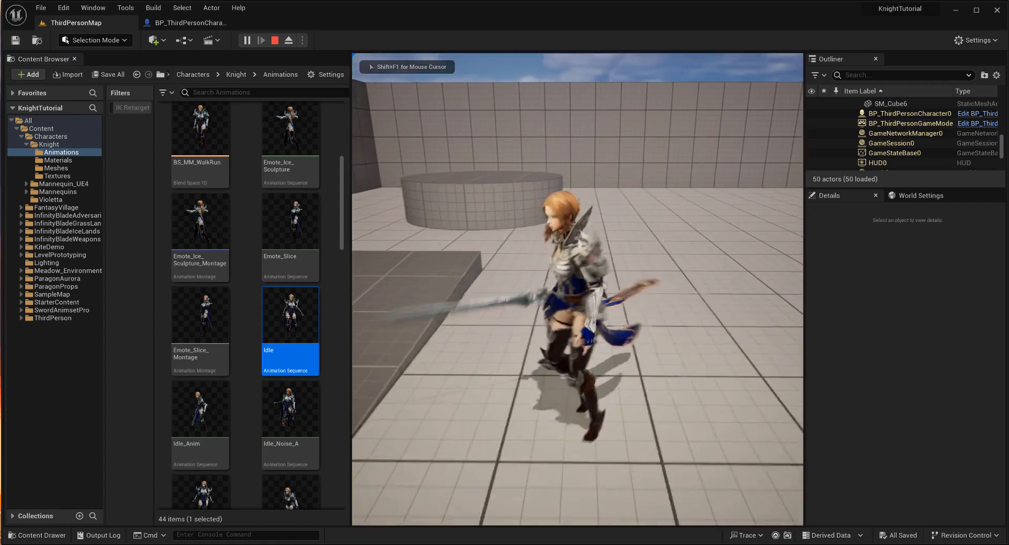
key(d)
key(w)
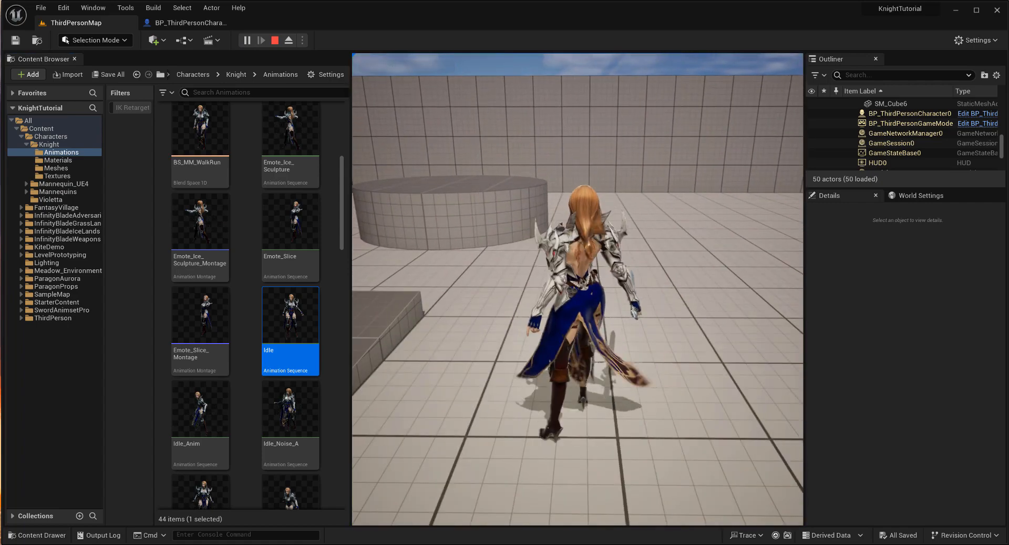
key(w)
key(space)
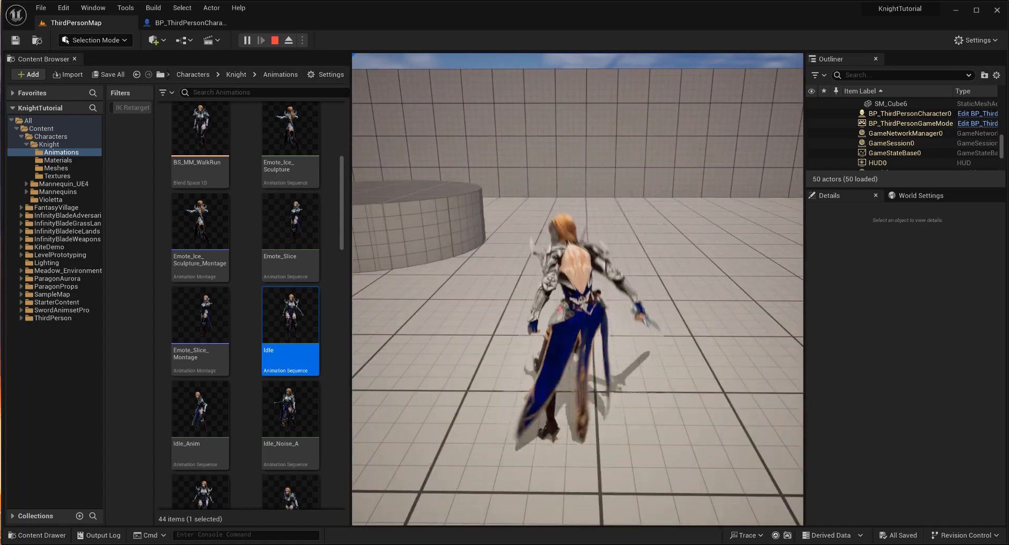
key(w)
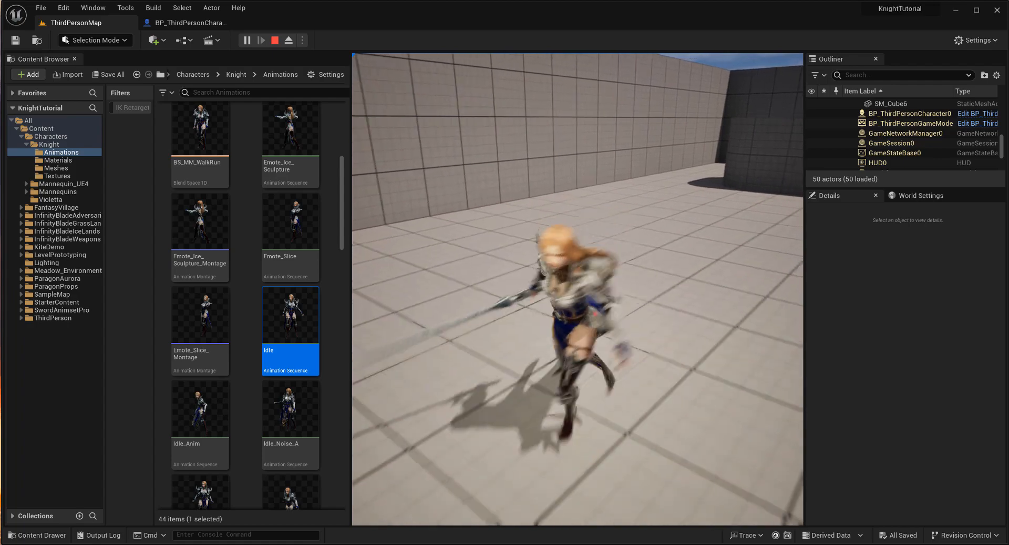
key(w)
key(s)
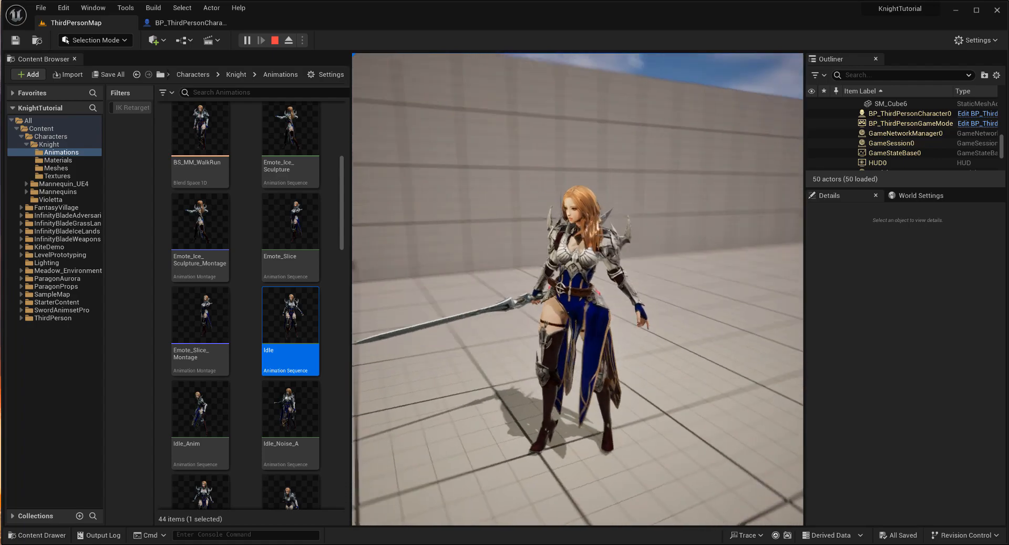
key(Escape)
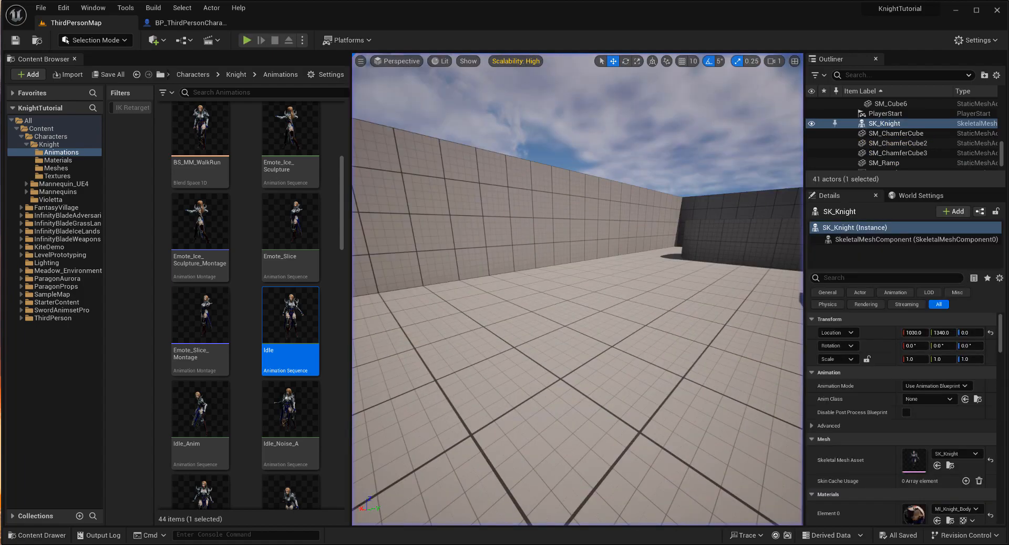
Add a Reset Clothing Simulation notify at the very start of the knight's Idle animation and save the animation
double_click(274, 320)
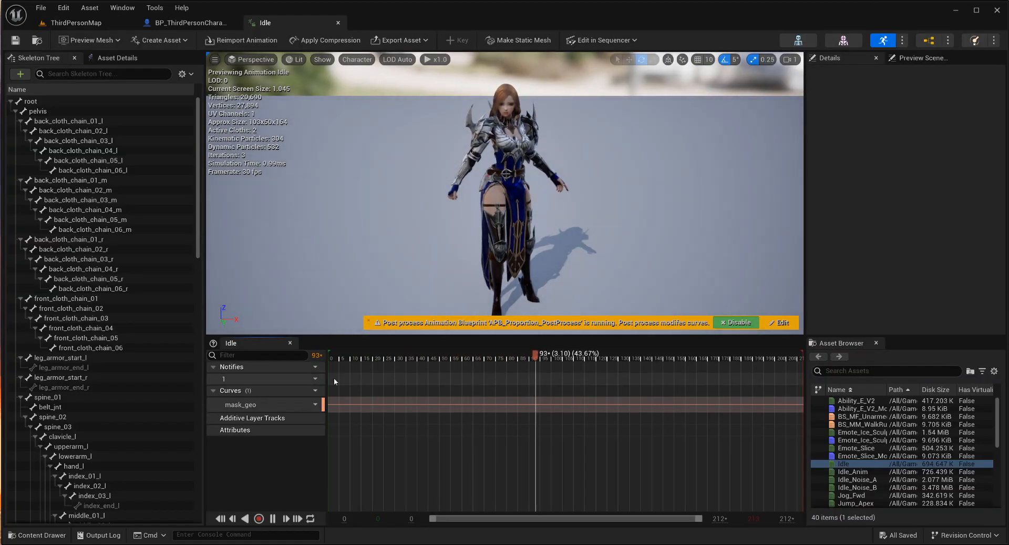
right_click(356, 382)
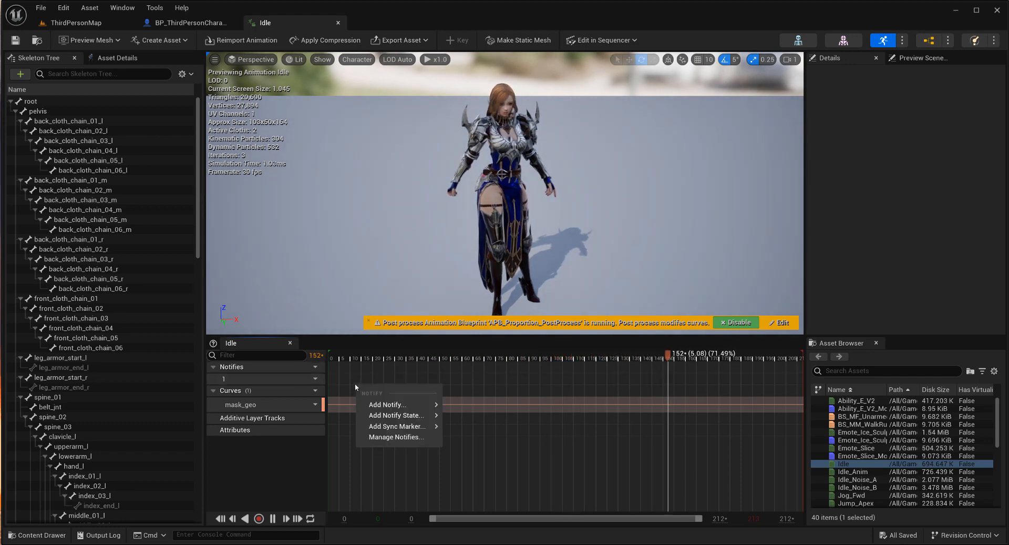
mouse_move(415, 406)
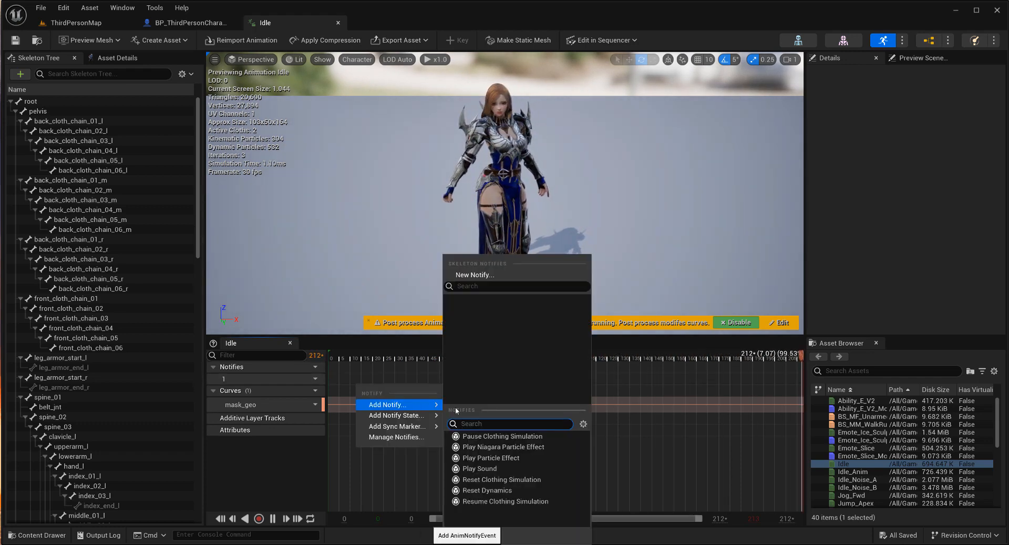
click(504, 479)
drag(369, 379, 346, 380)
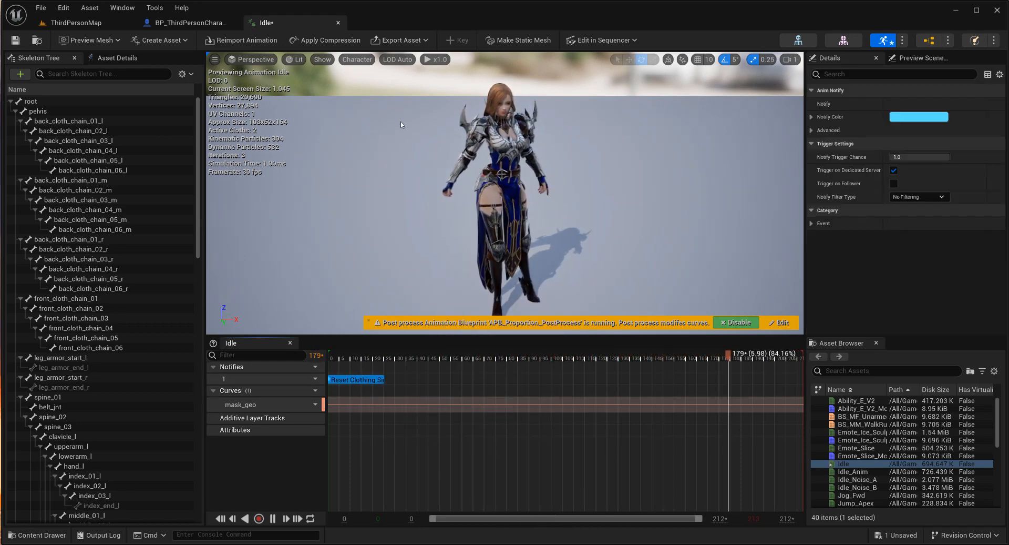
click(14, 45)
Play-test ThirdPersonMap, running and stopping the knight repeatedly to examine her cloth on entering idle, and end the session
click(77, 23)
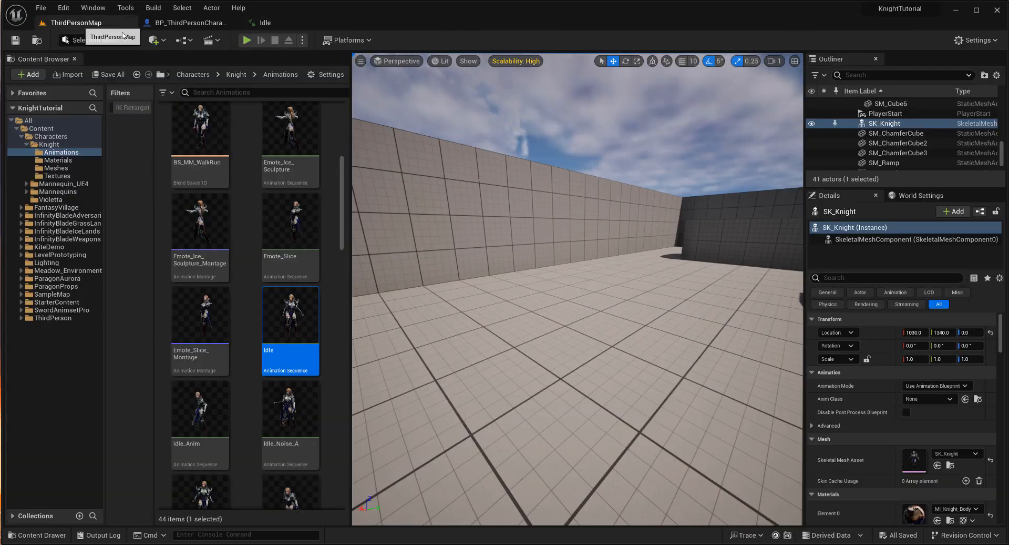
click(247, 40)
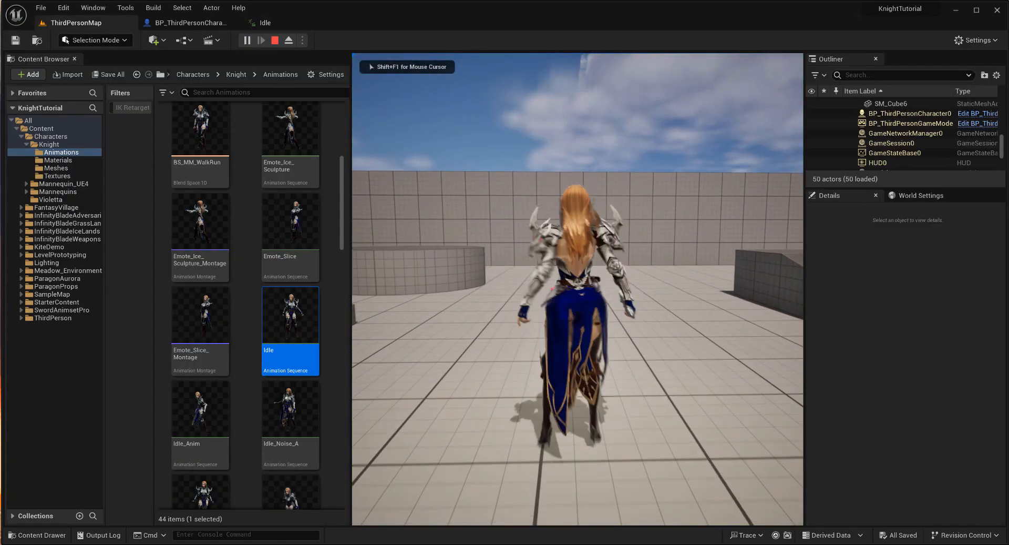
key(w)
key(d)
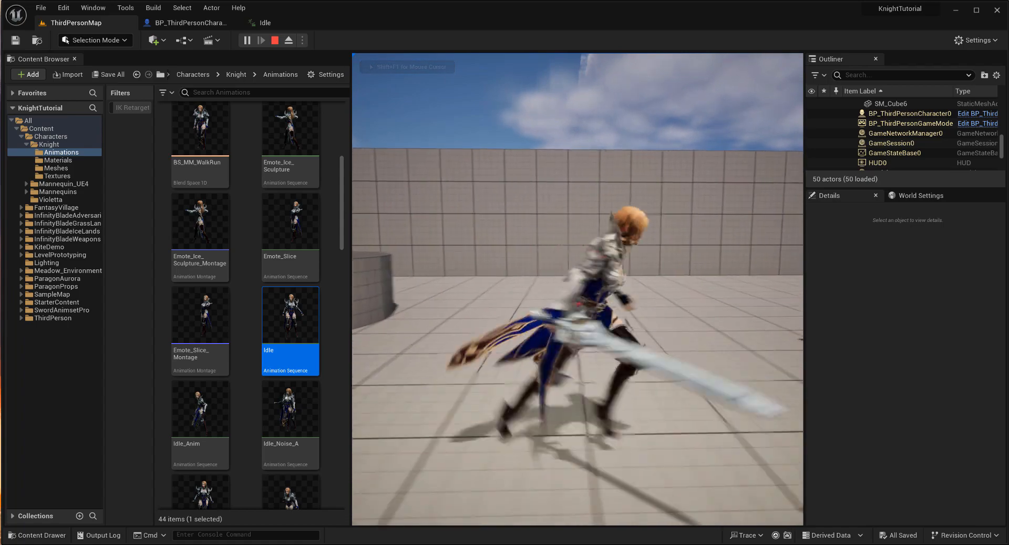
key(a)
key(w)
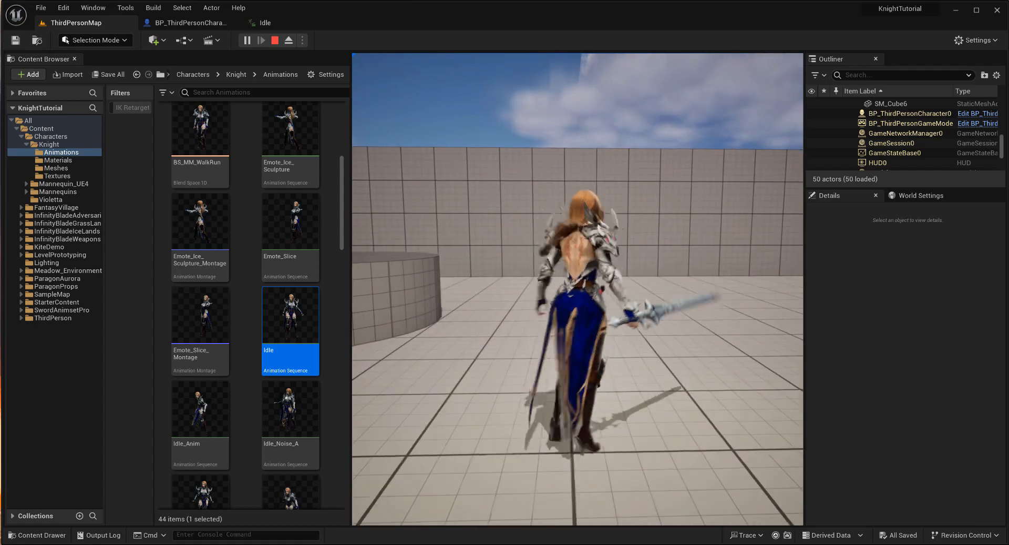
key(d)
key(w)
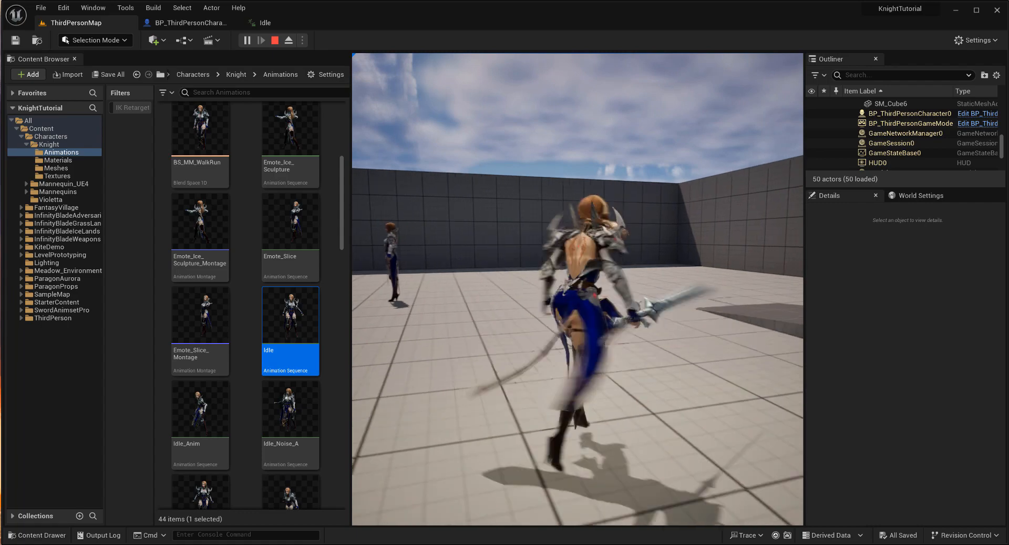
key(s)
key(d)
key(a)
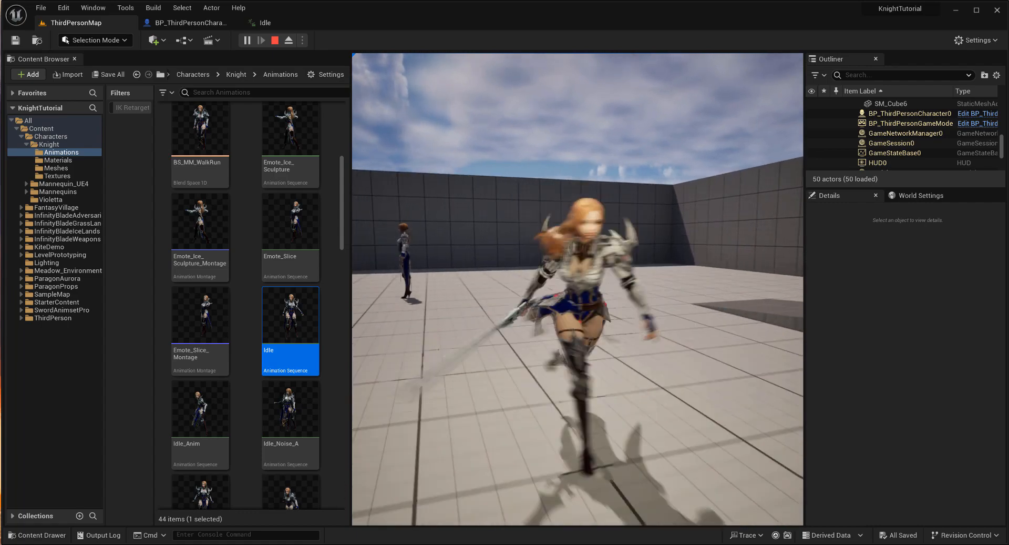
key(d)
key(w)
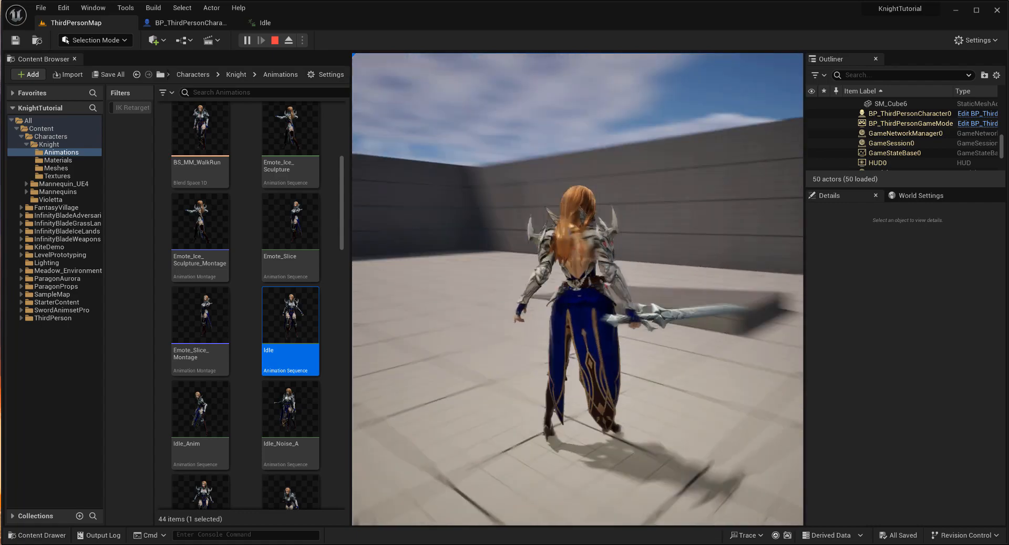
key(s)
key(w)
key(a)
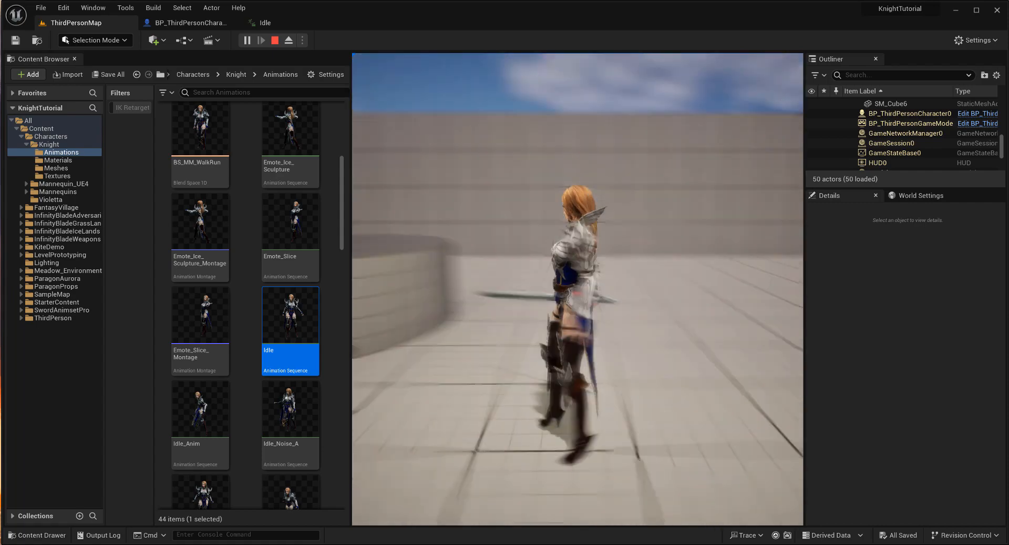
key(w)
key(w)
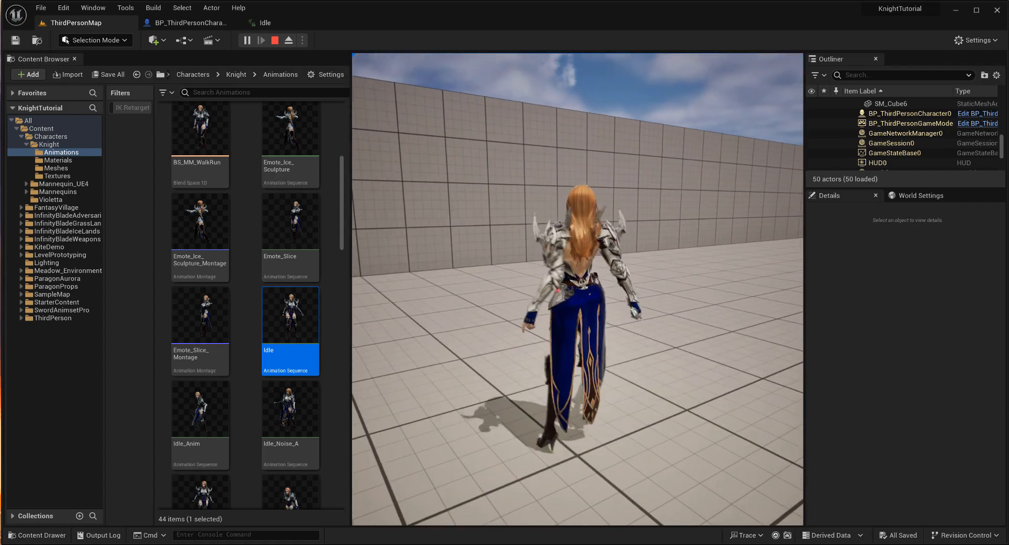
key(w)
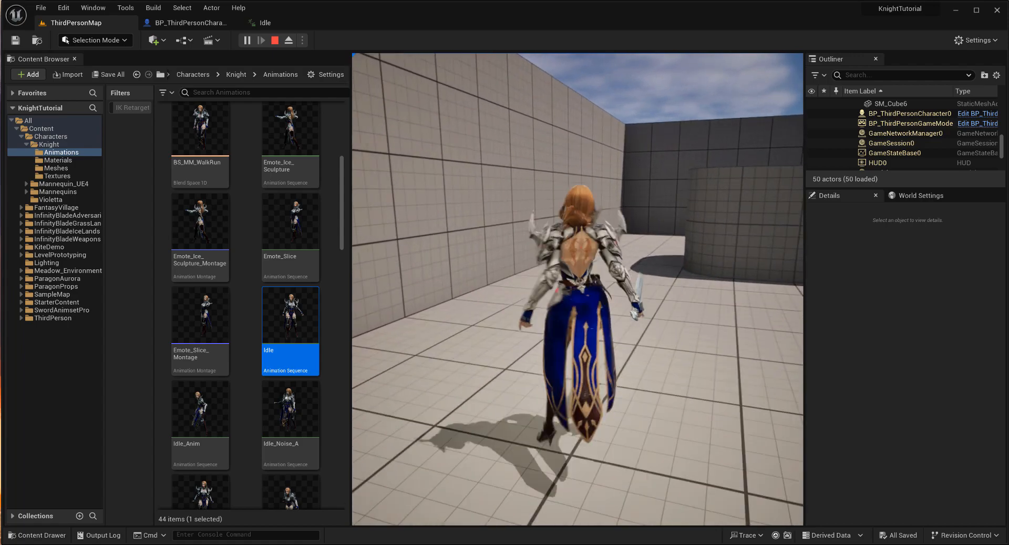
key(Escape)
Move the Reset Clothing Simulation notify in the Idle animation to about frame 60 and save the animation
double_click(286, 341)
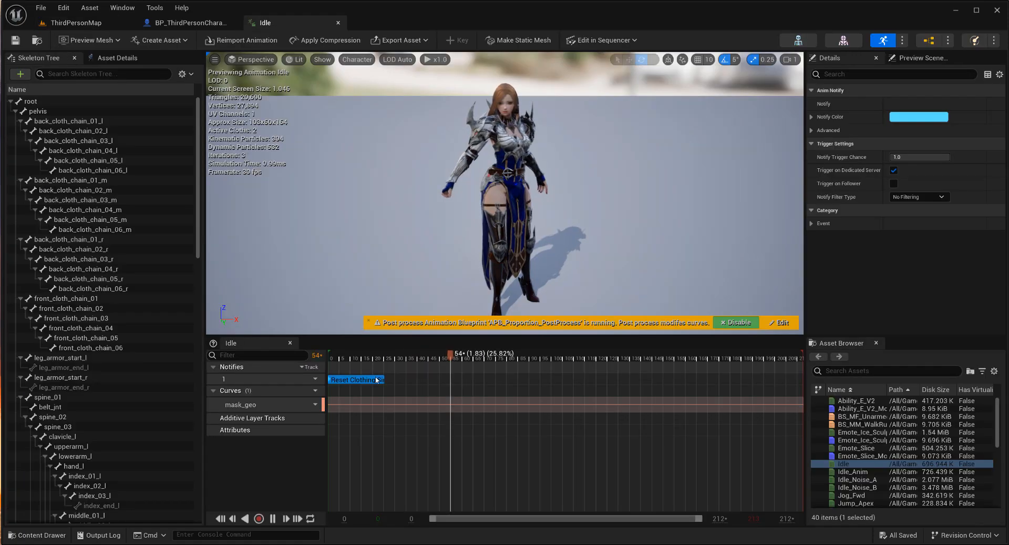
drag(355, 380, 474, 379)
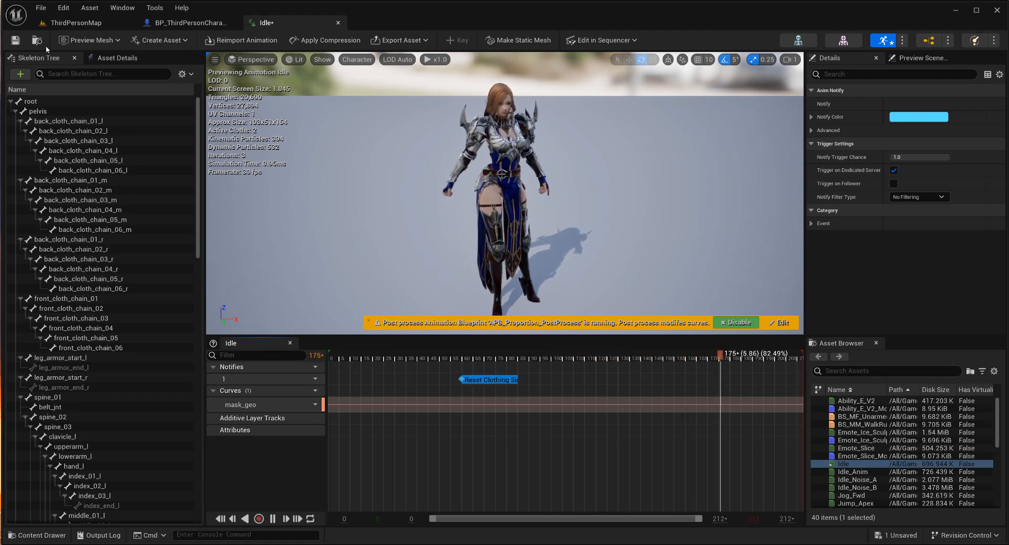
click(16, 40)
Play-test ThirdPersonMap with the delayed notify, running the knight in different directions and stopping to examine her cloth, and end the session
click(76, 23)
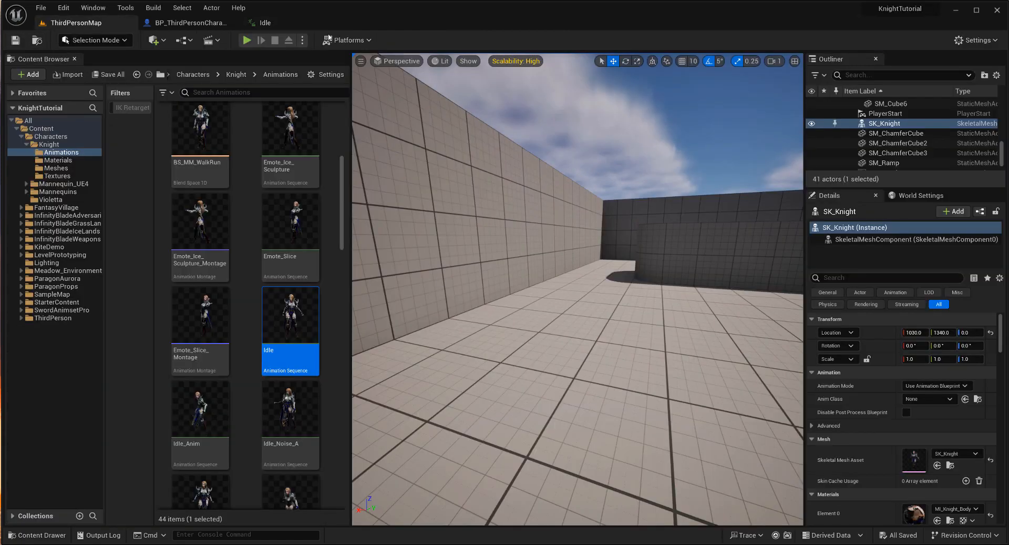
click(248, 40)
key(w)
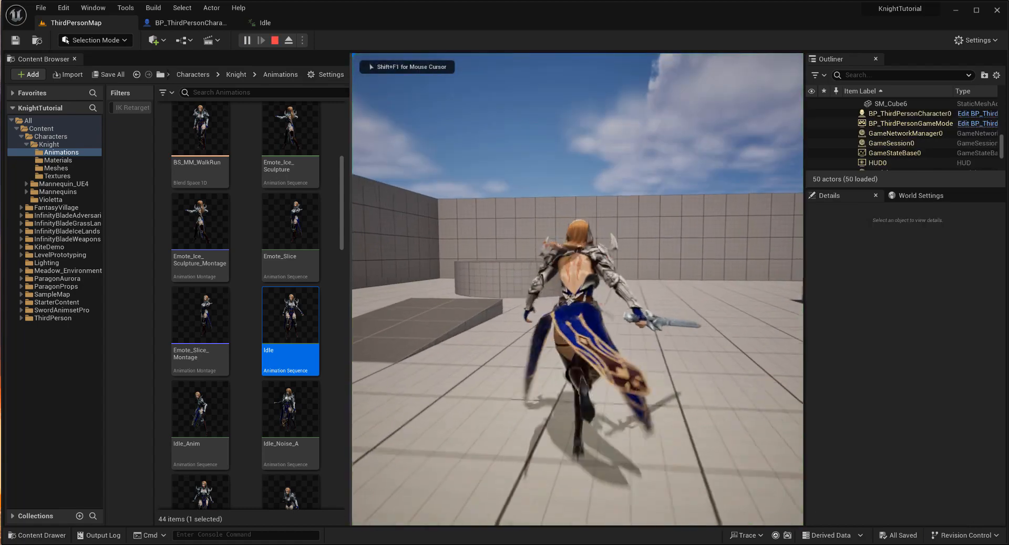
key(w)
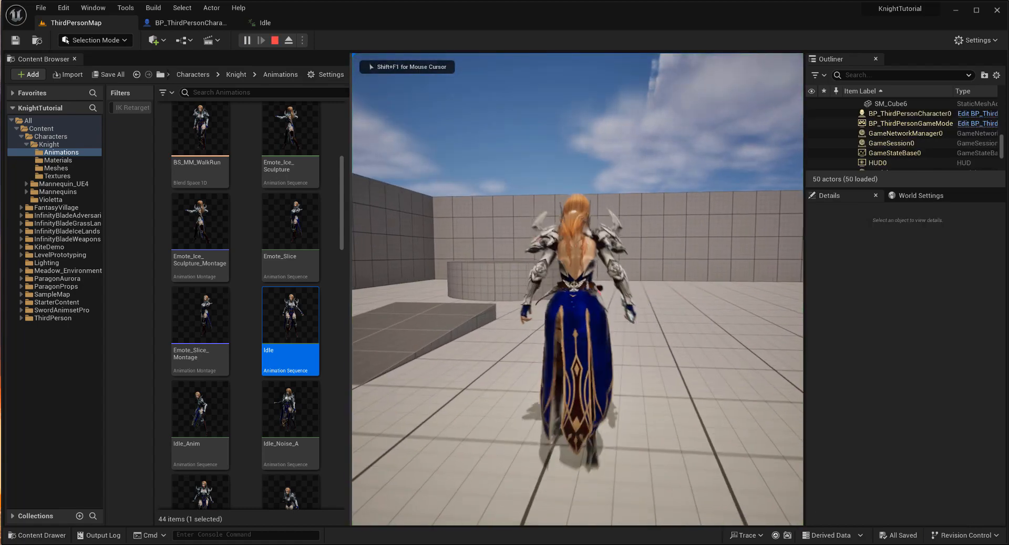
key(s)
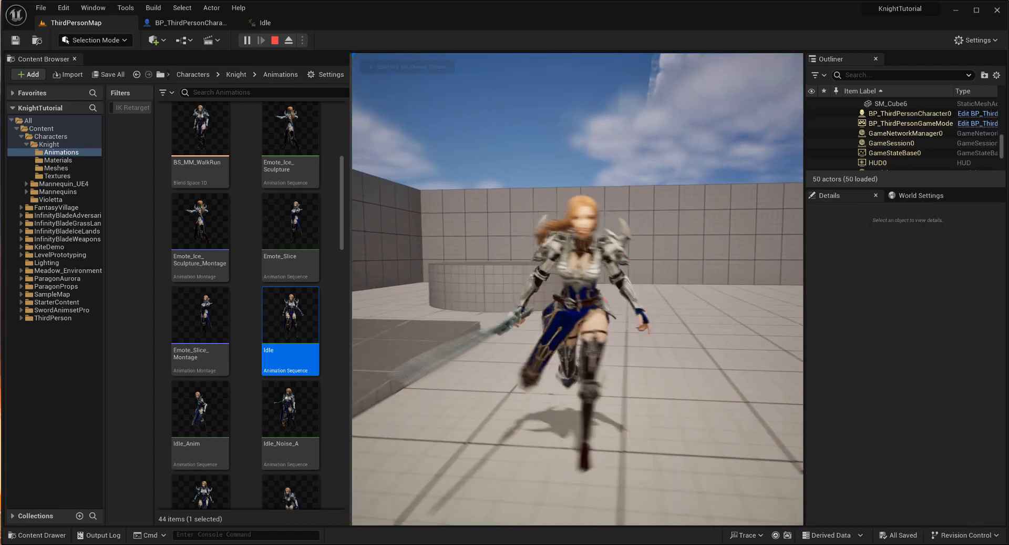
key(w)
key(a)
key(s)
key(w)
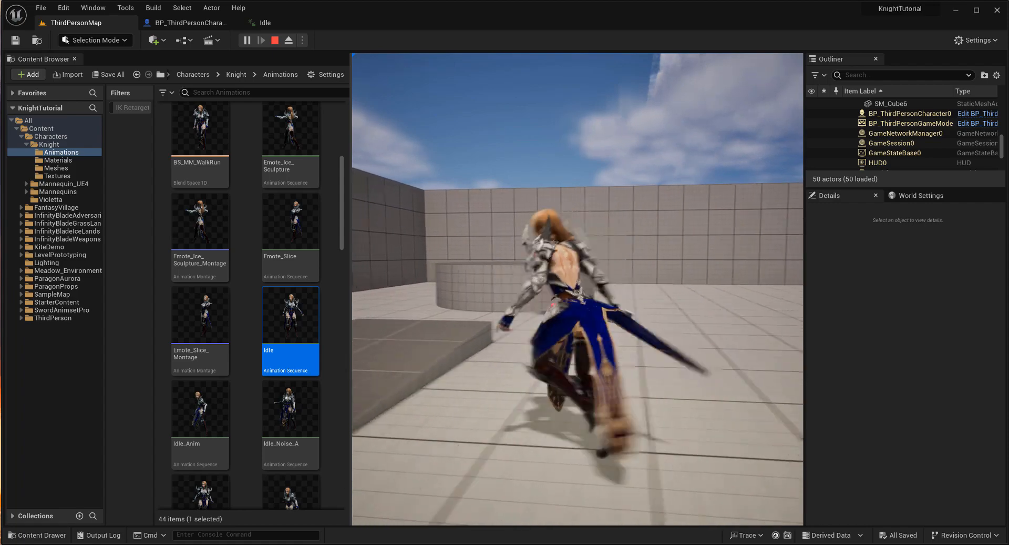
key(d)
key(a)
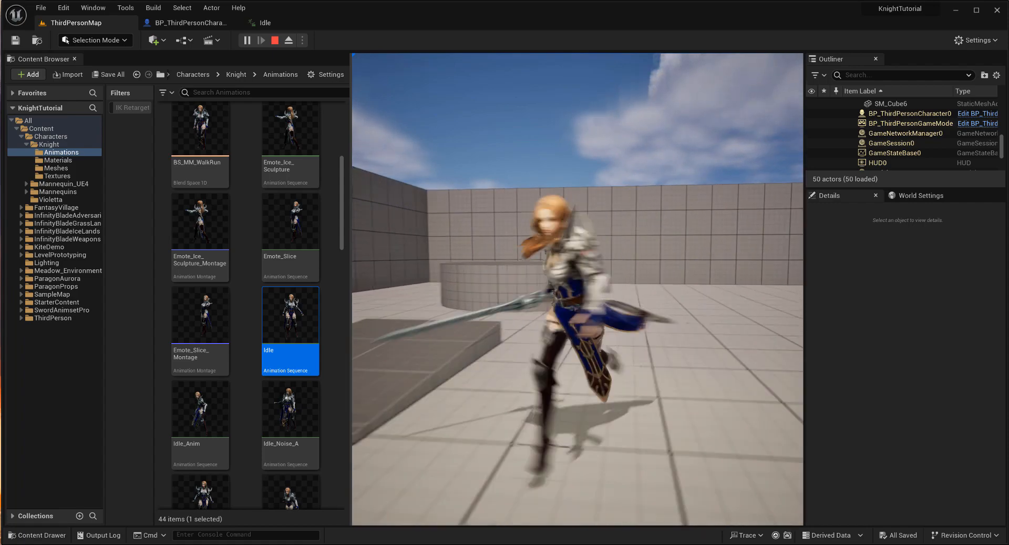
key(w)
key(s)
key(d)
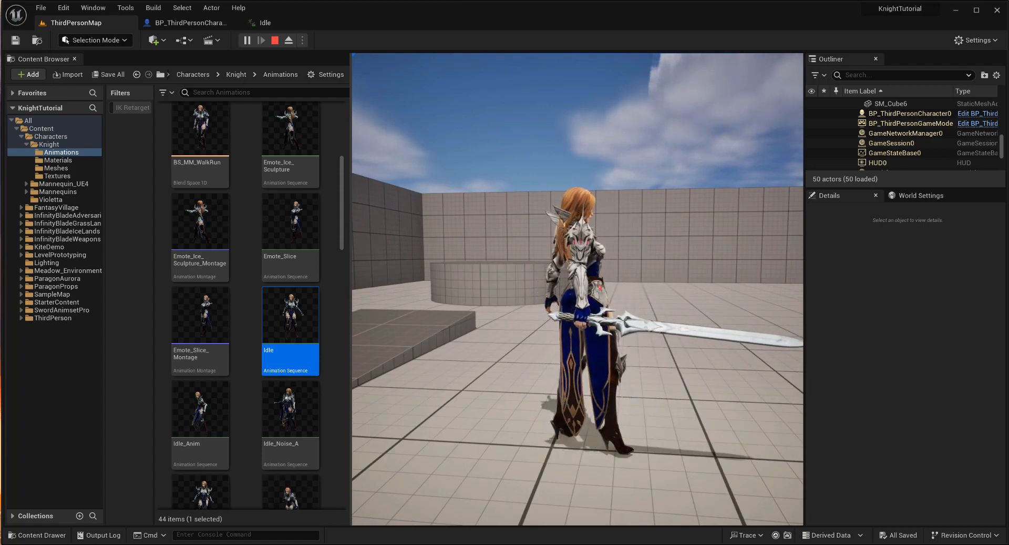
key(w)
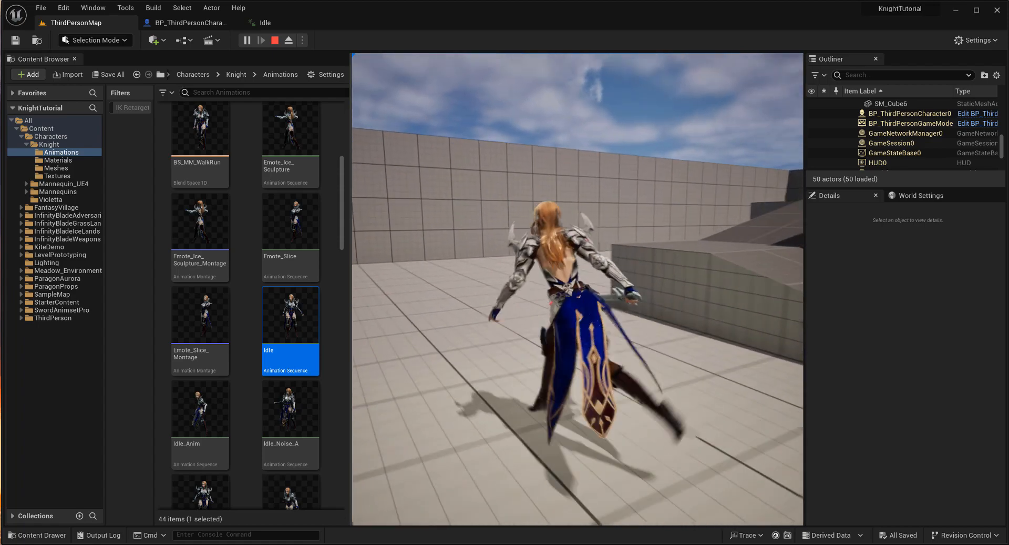
key(w)
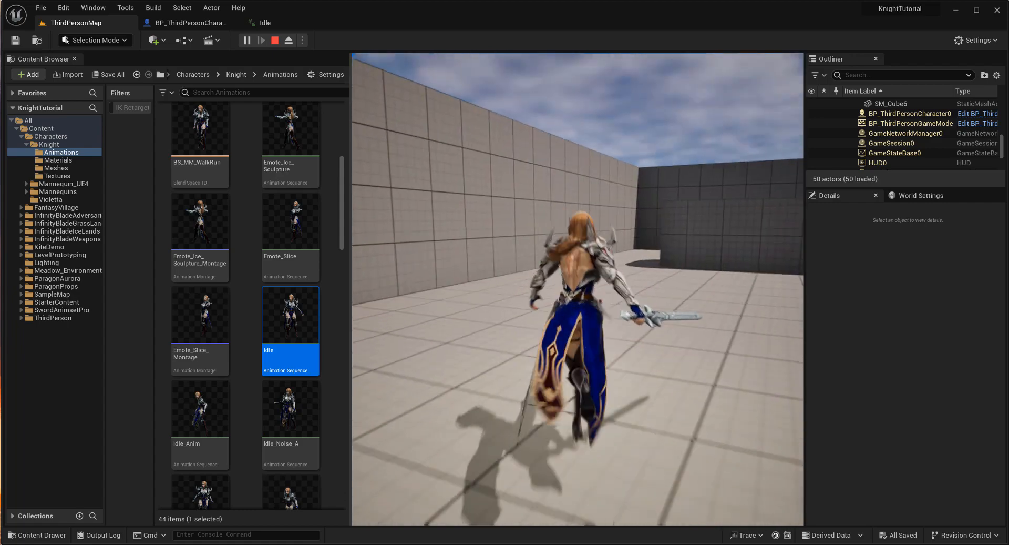
key(w)
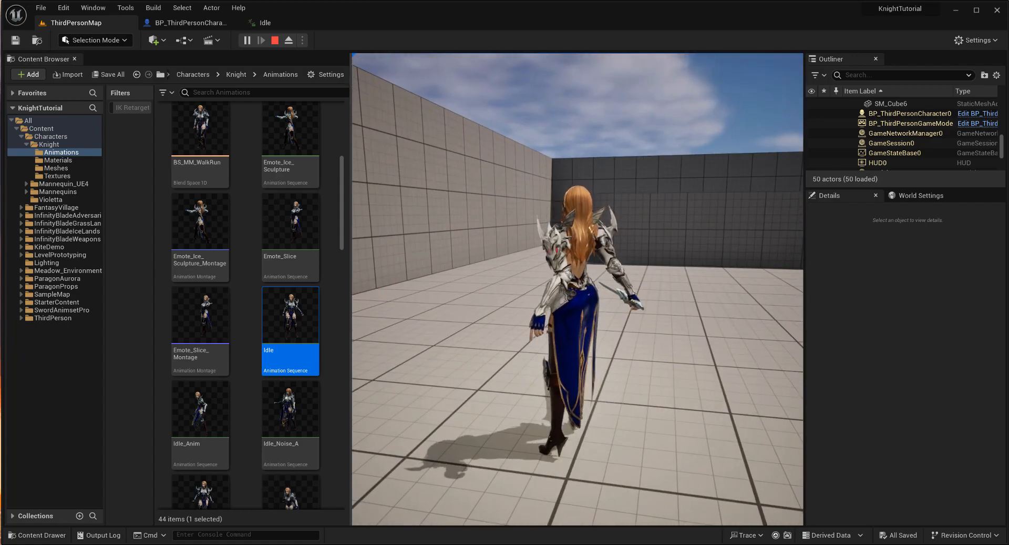
key(Escape)
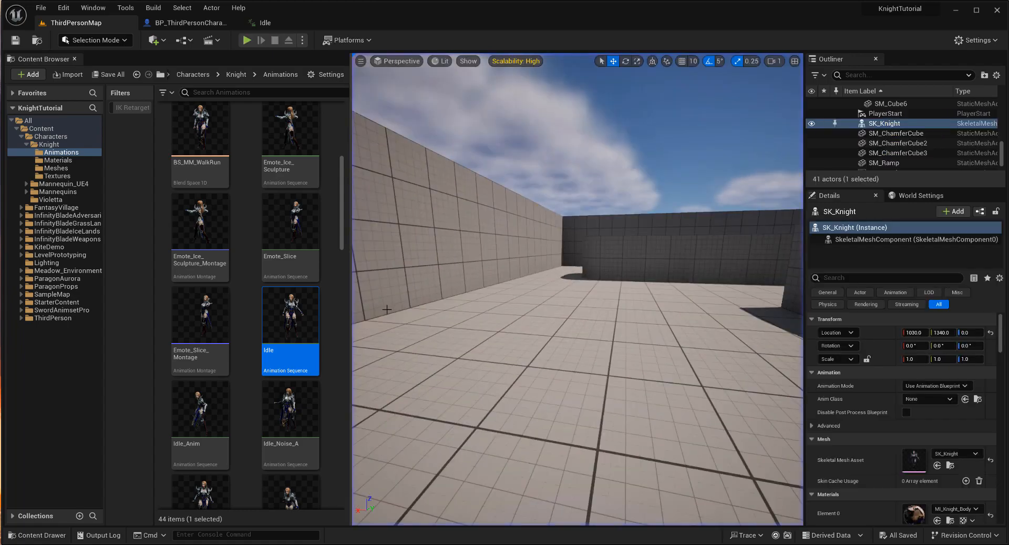
Move the Reset Clothing Simulation notify back to the start of the Idle animation's timeline
double_click(267, 330)
drag(482, 382, 346, 380)
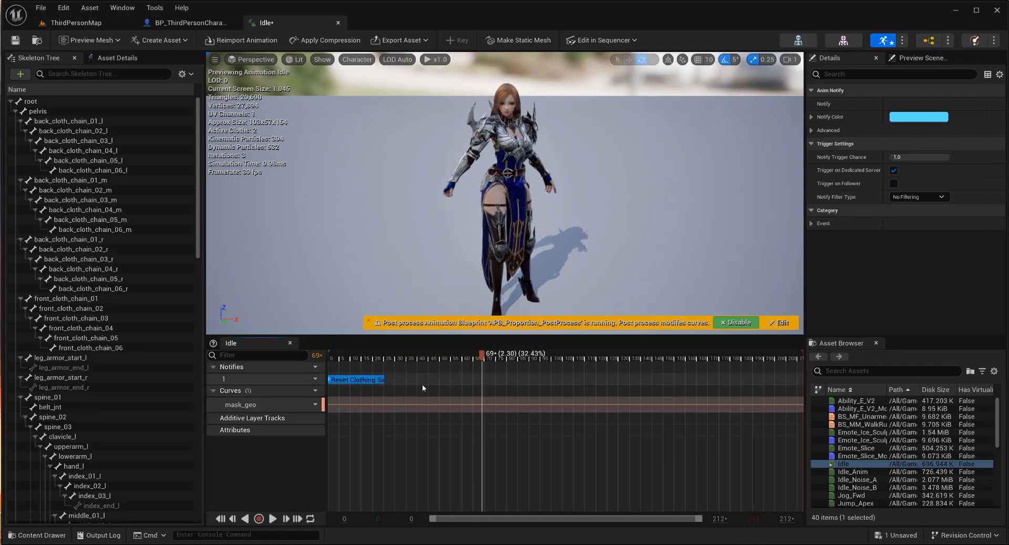
Save the Idle animation with the Reset Clothing Simulation notify at the start of its timeline
click(77, 24)
click(253, 23)
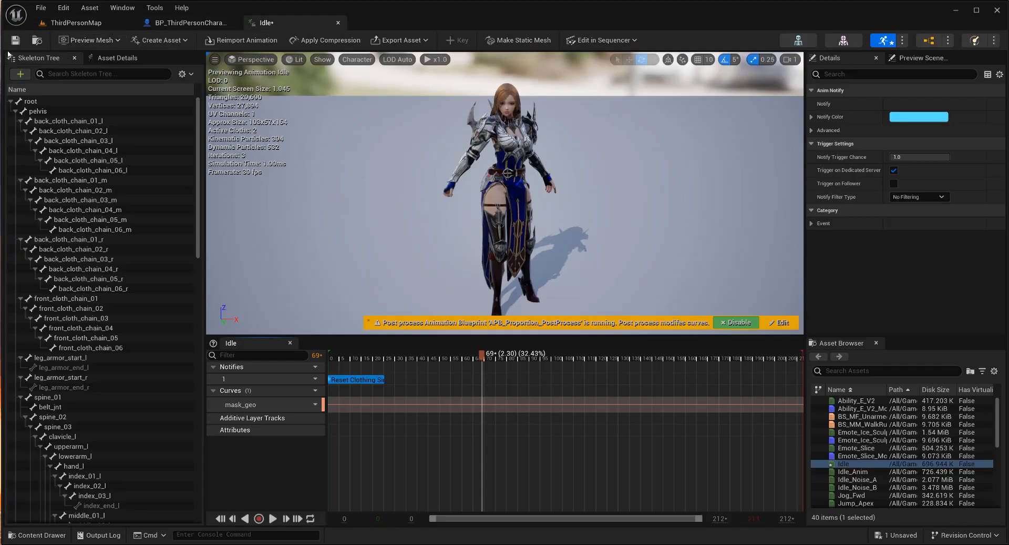
click(16, 40)
Play-test ThirdPersonMap, running and stopping the knight to examine her cloth on entering idle
click(76, 25)
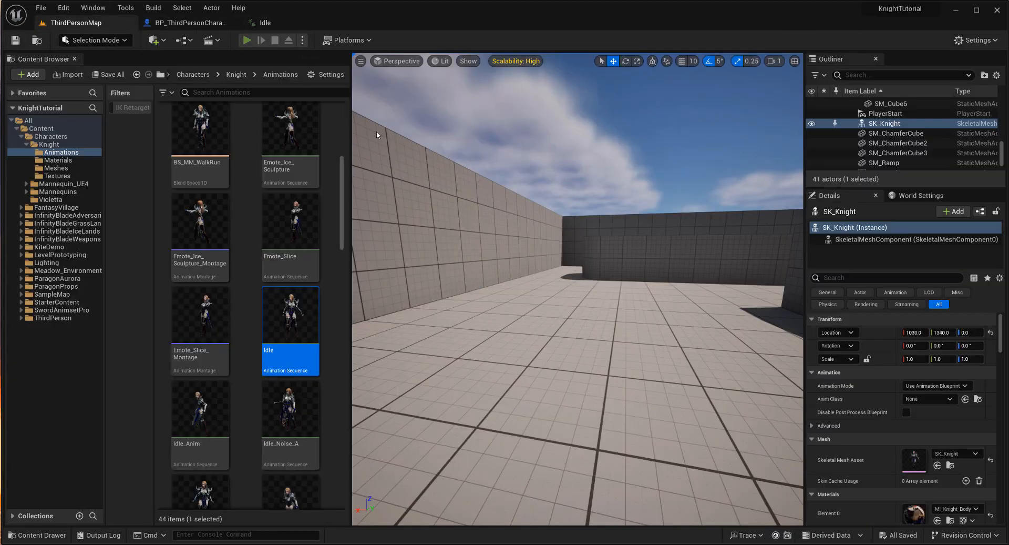
key(alt+p)
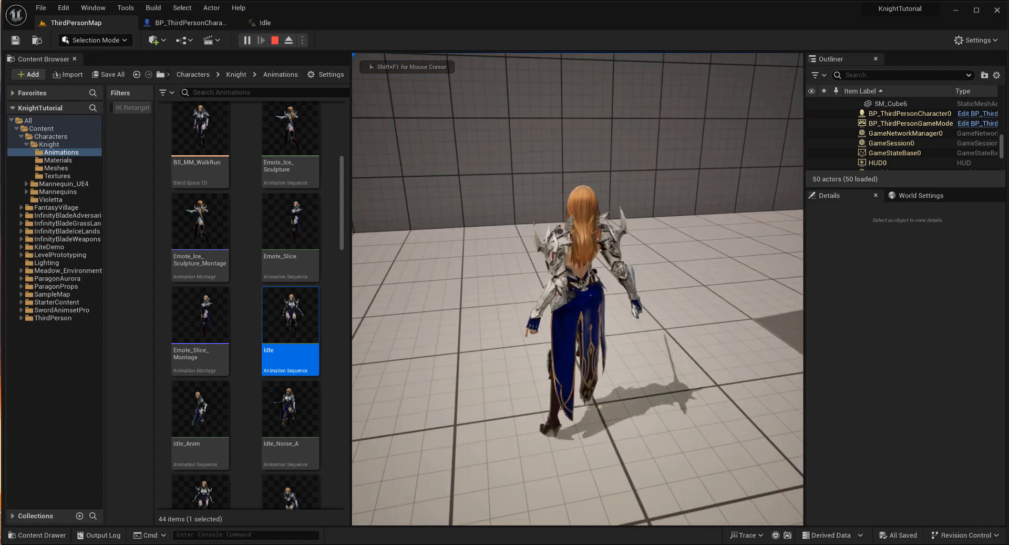
key(w)
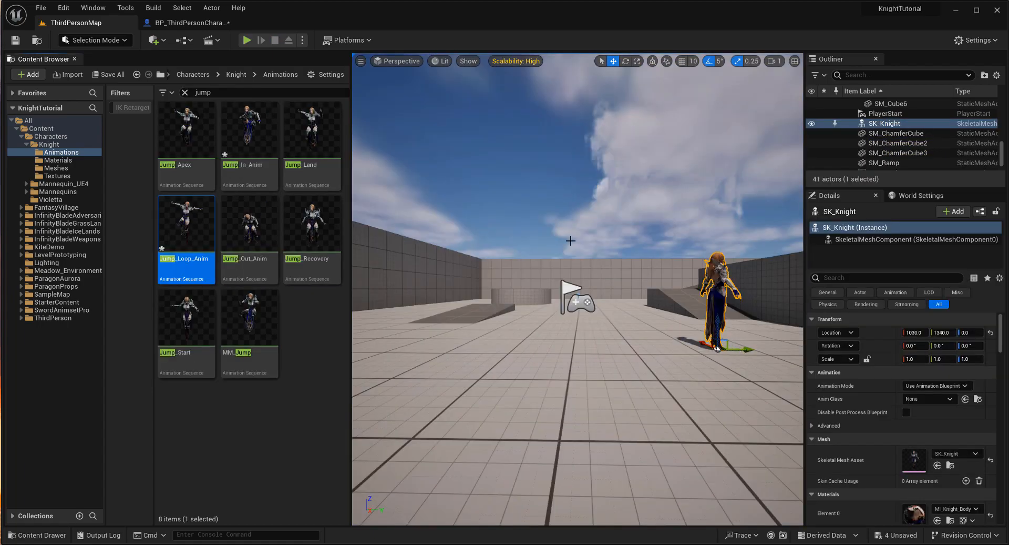
In BP_ThirdPersonCharacter, review the Mesh's clothing settings and add a Get Anim Instance (Mesh) node below the emote nodes in the Event Graph
click(180, 24)
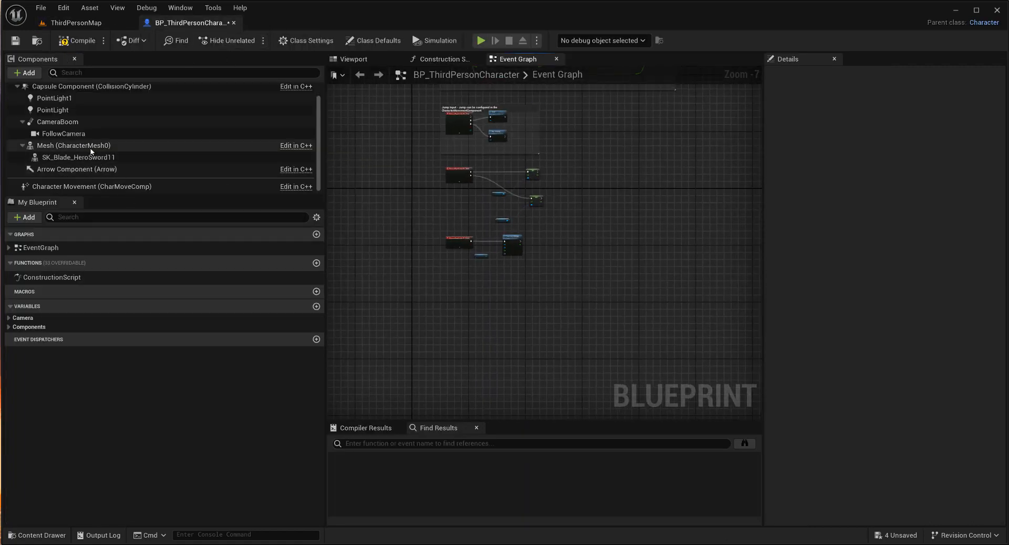
click(132, 145)
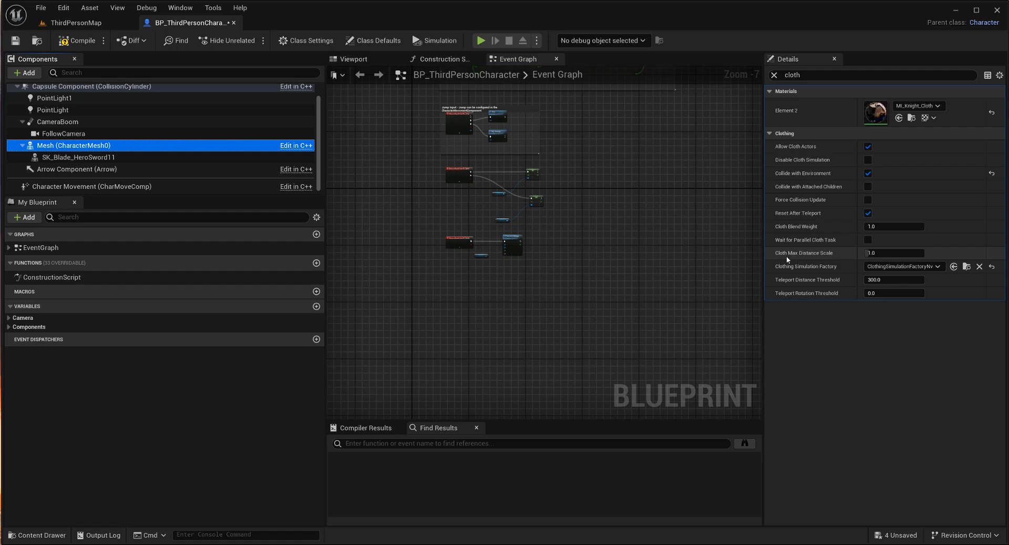
scroll(593, 234, up, 2)
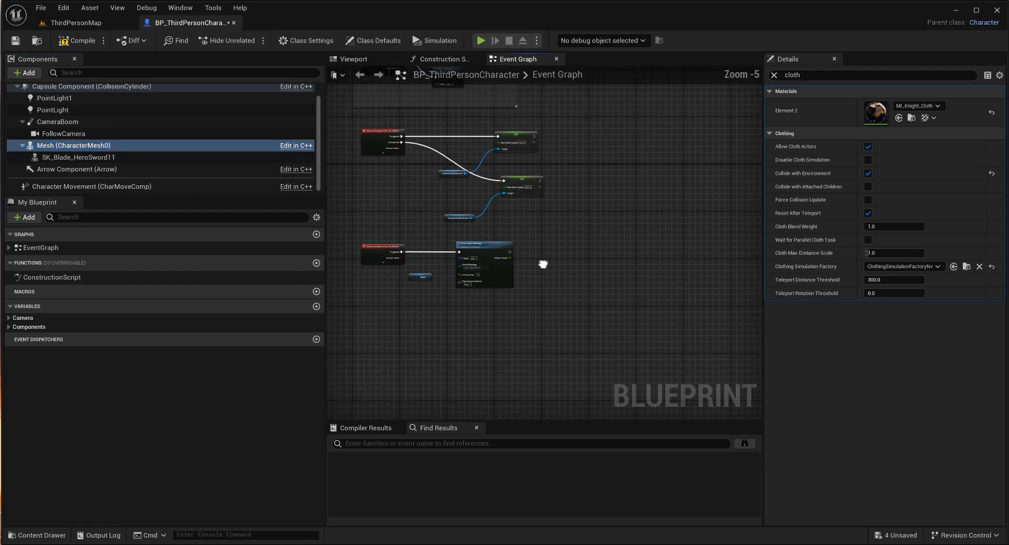
right_click(536, 340)
text(get anim inst)
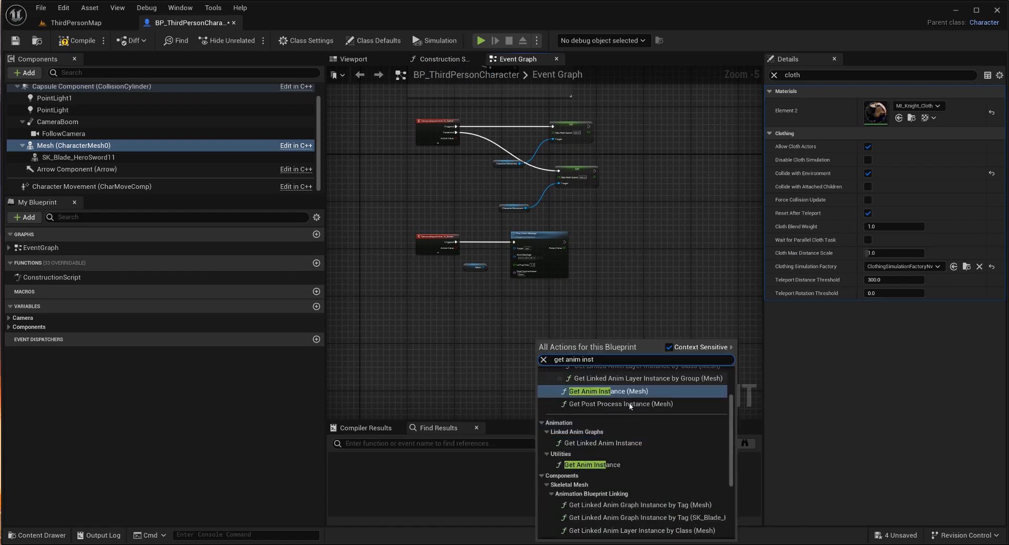
key(Return)
scroll(539, 341, up, 3)
drag(562, 349, 486, 312)
key(q)
drag(509, 280, 472, 314)
right_click(534, 301)
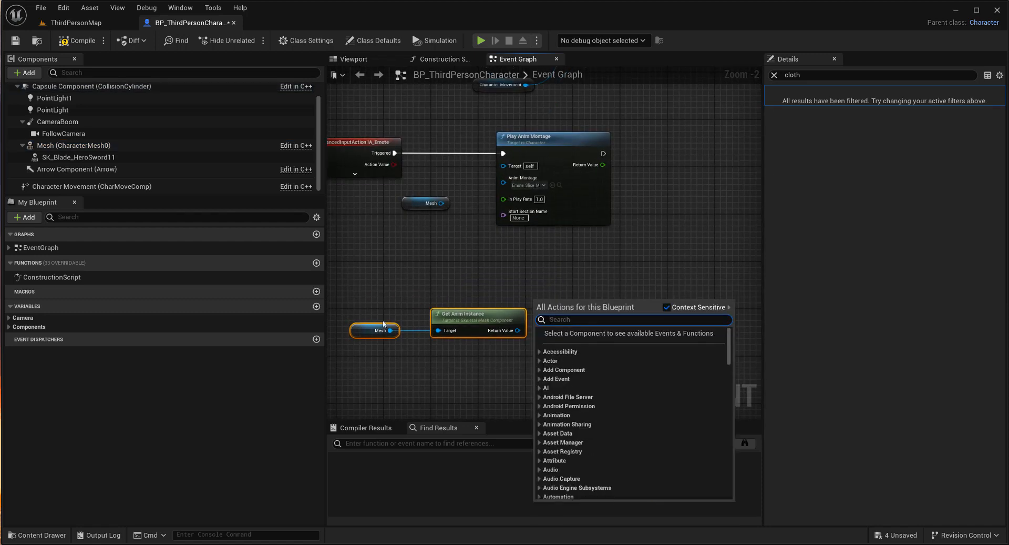
click(394, 317)
right_drag(524, 337, 501, 278)
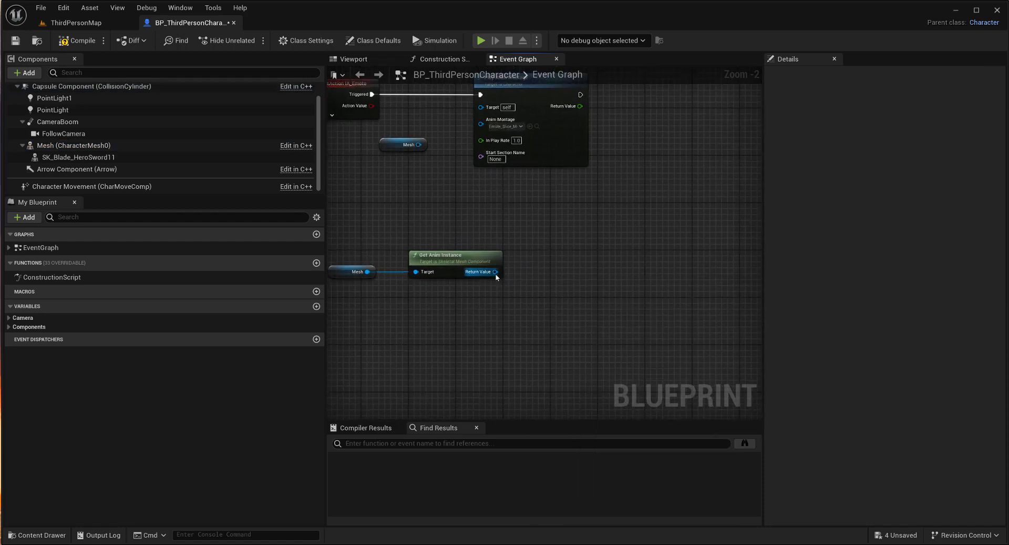
Add a Get Curve Value node fed by the return value of Get Anim Instance
drag(495, 272, 553, 306)
text(get curve)
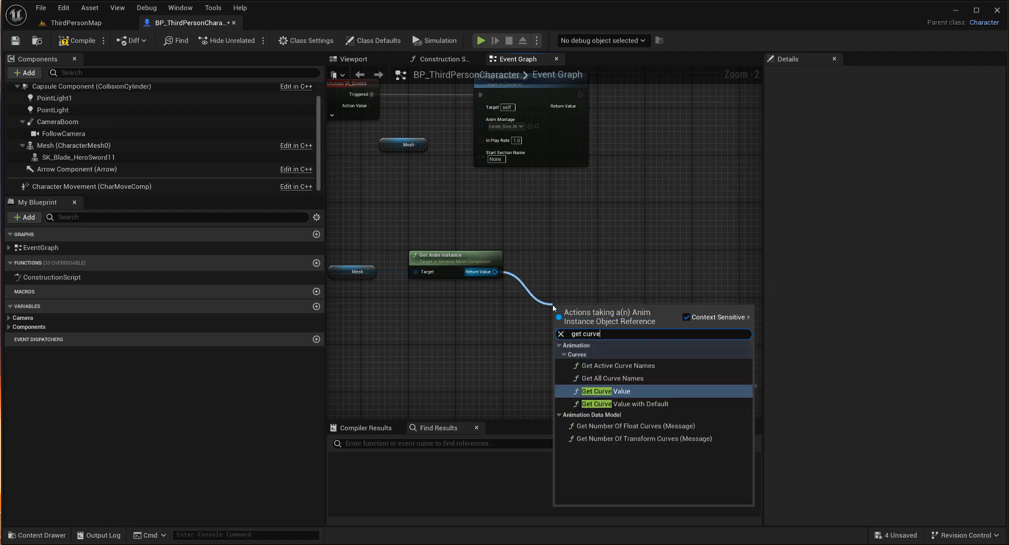
click(605, 389)
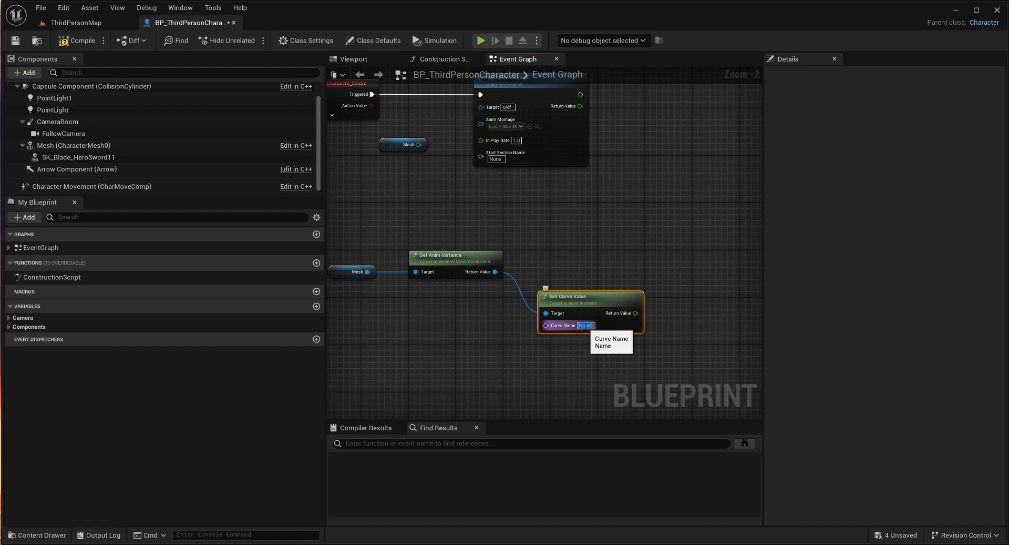
Set the Get Curve Value node's curve name to animationOverride
text(animati)
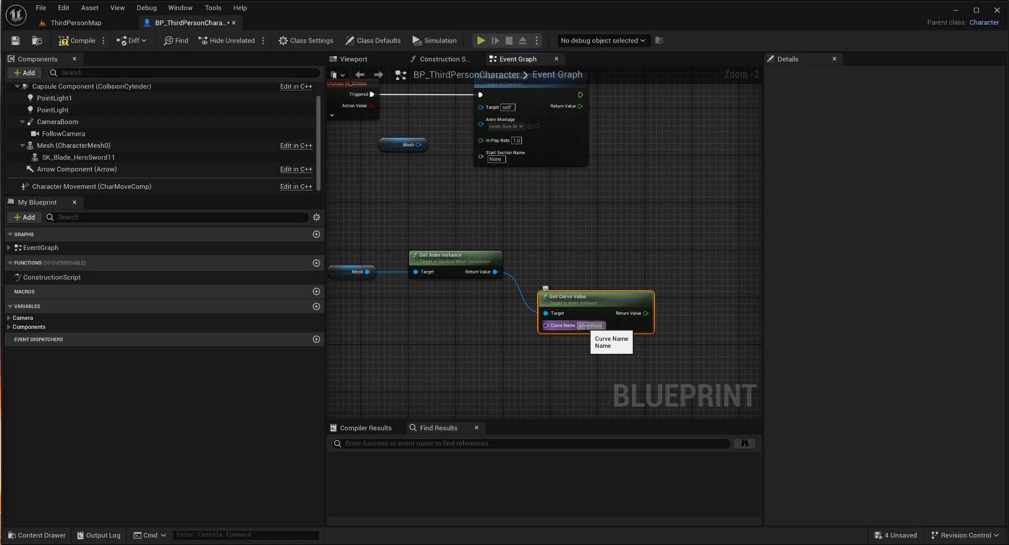
text(onMult)
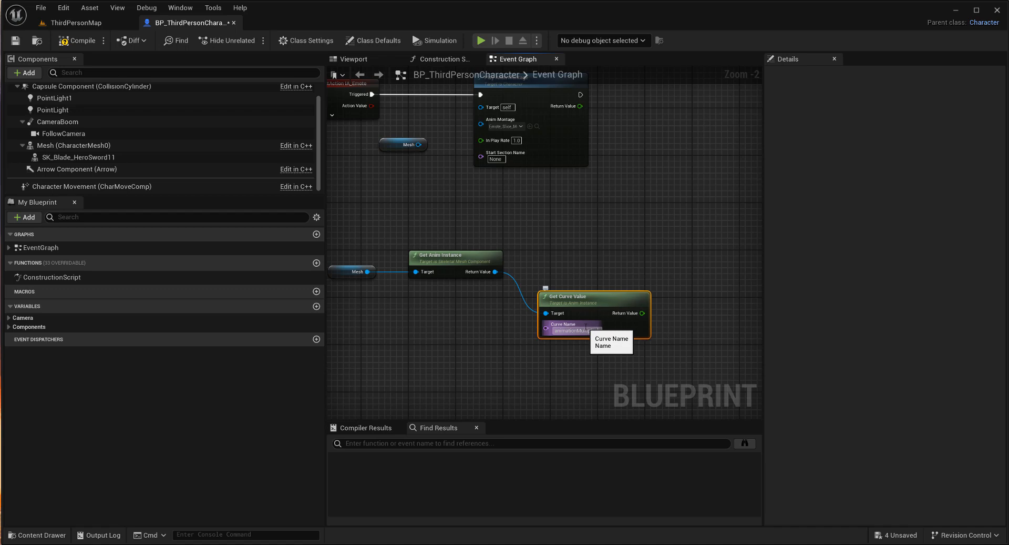
key(BackSpace)
key(BackSpace)
key(BackSpace)
key(BackSpace)
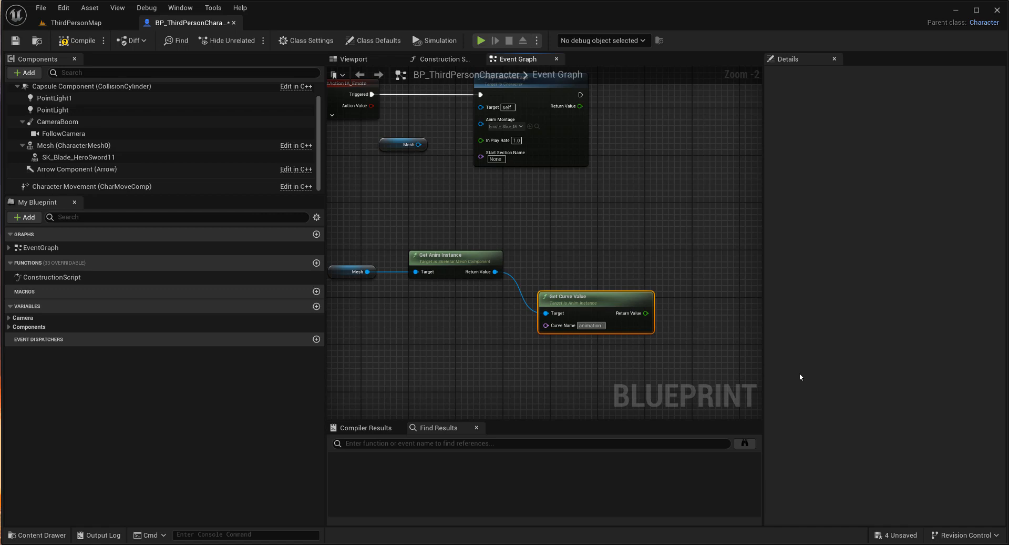
text(01)
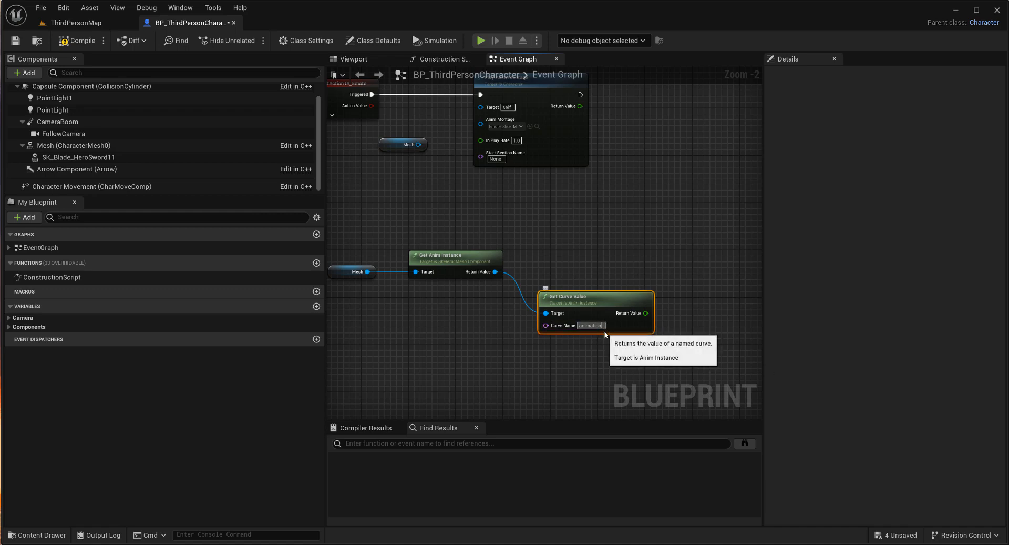
key(Return)
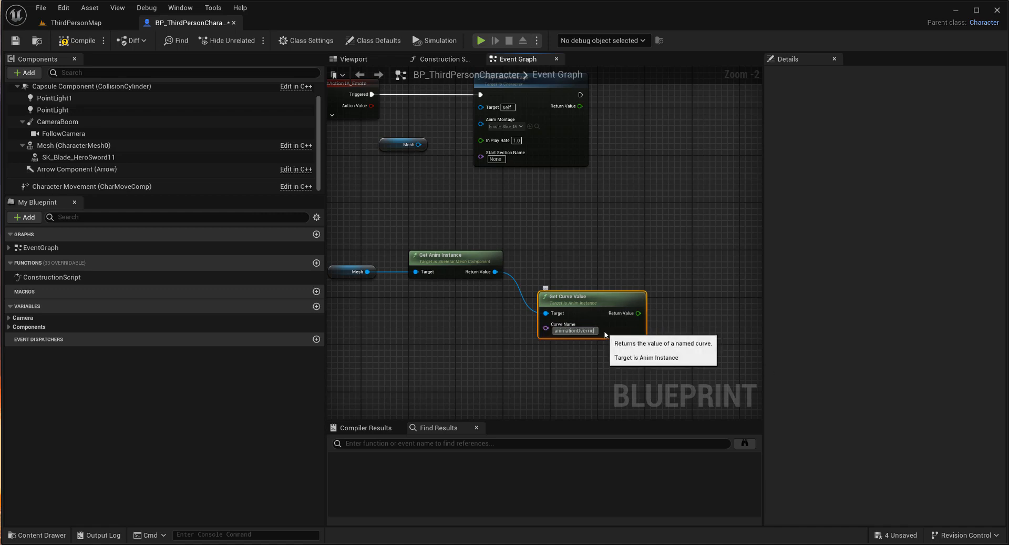
Line up the Get Curve Value node in the same row directly after Get Anim Instance
right_drag(650, 295, 624, 282)
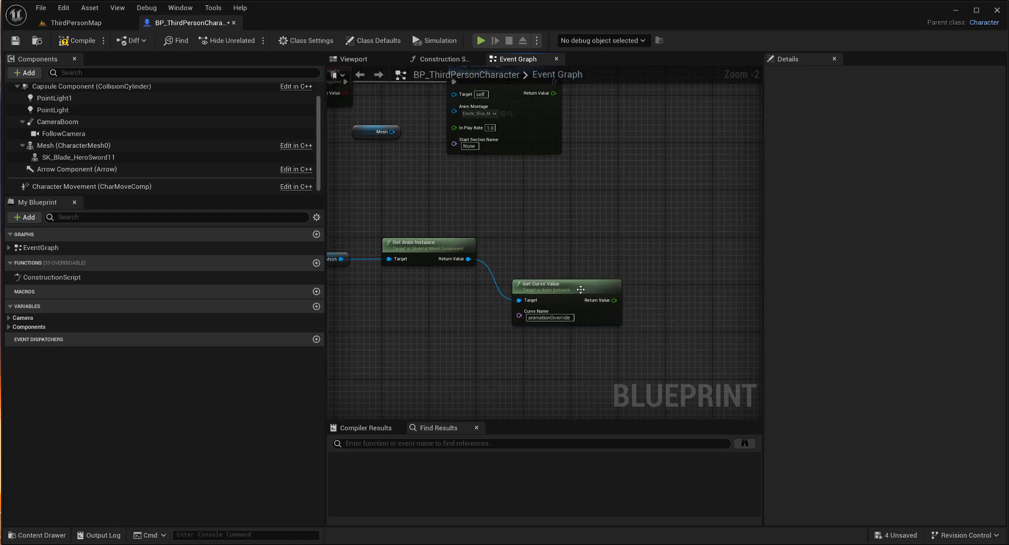
drag(580, 288, 560, 247)
mouse_move(497, 222)
right_down()
mouse_move(572, 223)
mouse_move(494, 223)
right_up()
right_drag(440, 289, 505, 295)
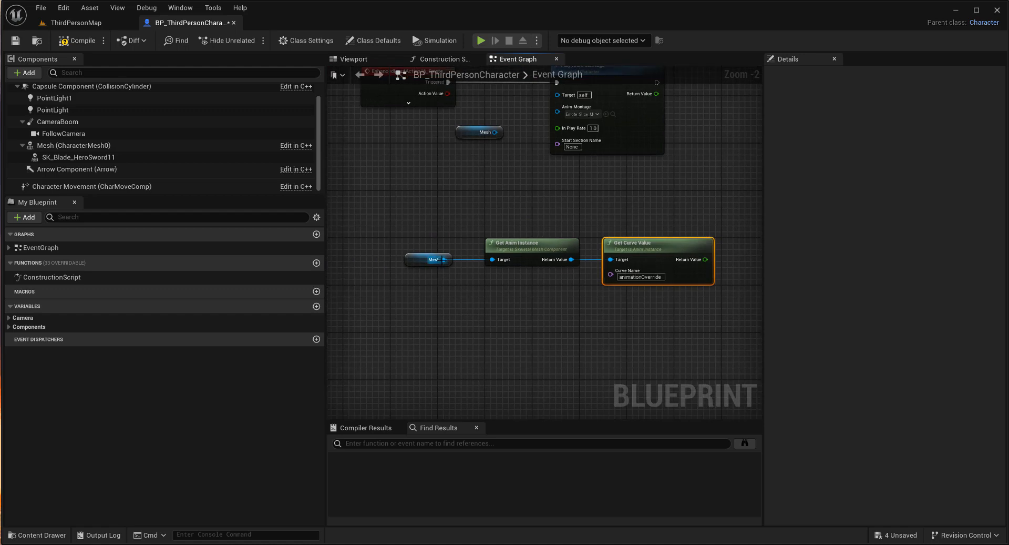
Add a Set Cloth Max Distance Scale variable node targeting Mesh and place it well past the Get Curve Value node
drag(443, 259, 496, 323)
text(set cloth ma)
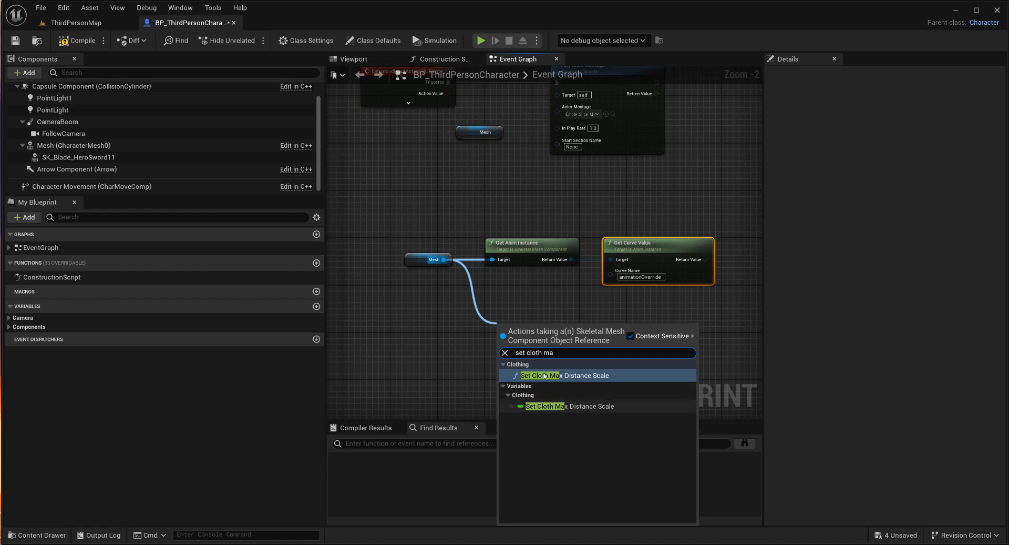
click(570, 408)
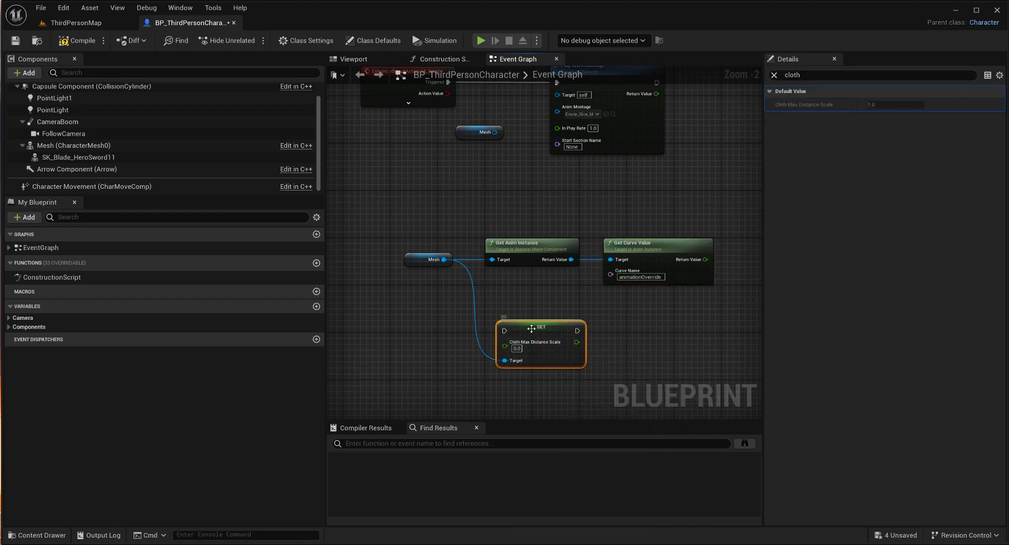
drag(539, 327, 760, 221)
right_drag(712, 305, 565, 280)
drag(598, 247, 722, 229)
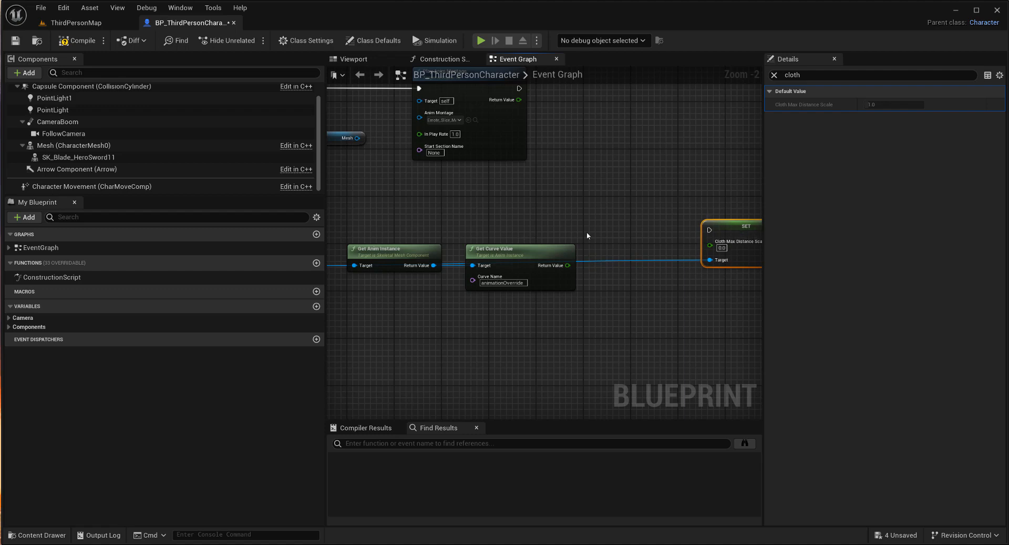
Add a Subtract node computing 1.0 minus the curve value and feed its result into Cloth Max Distance Scale
right_click(597, 240)
text(subtrac)
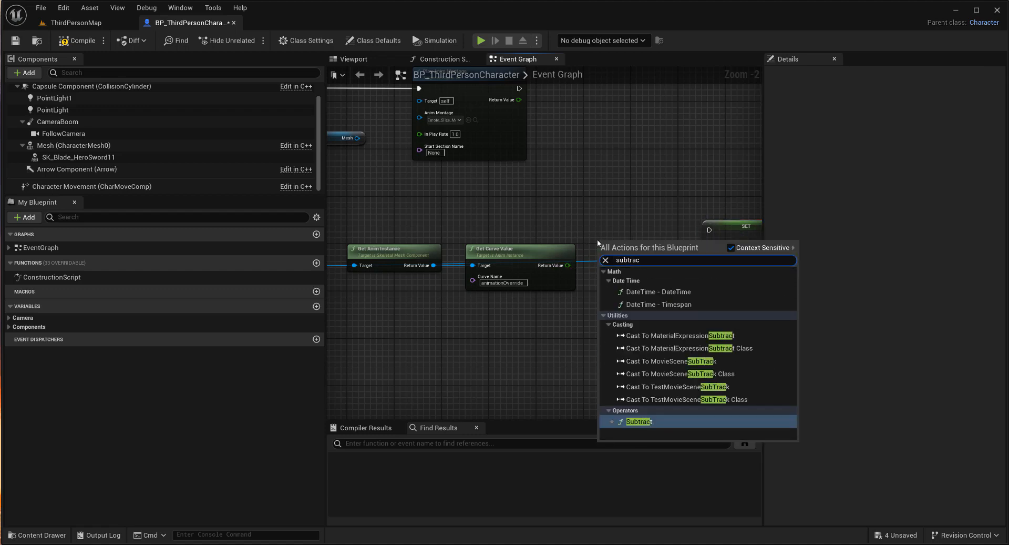
key(Return)
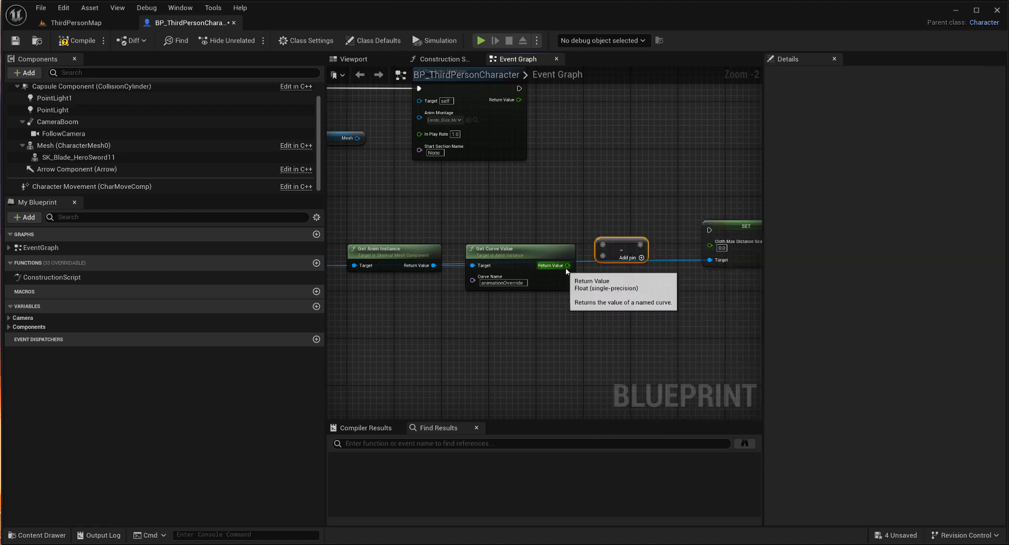
drag(568, 265, 628, 250)
click(617, 246)
text(1)
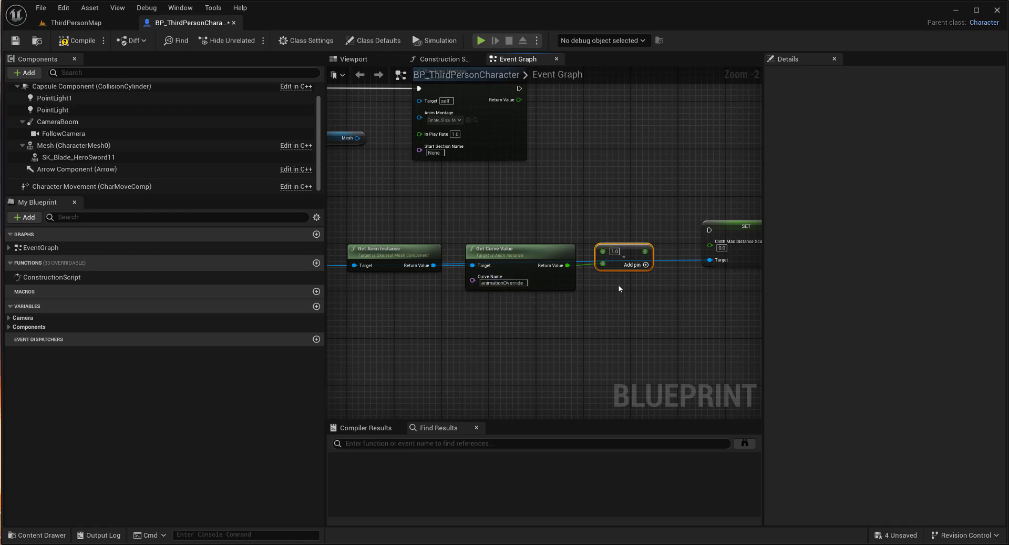
drag(645, 251, 708, 249)
Add an Event Tick node, connect its execution to the Set Cloth Max Distance Scale node, and save the character blueprint
right_drag(468, 221, 562, 219)
right_click(453, 213)
text(event tick)
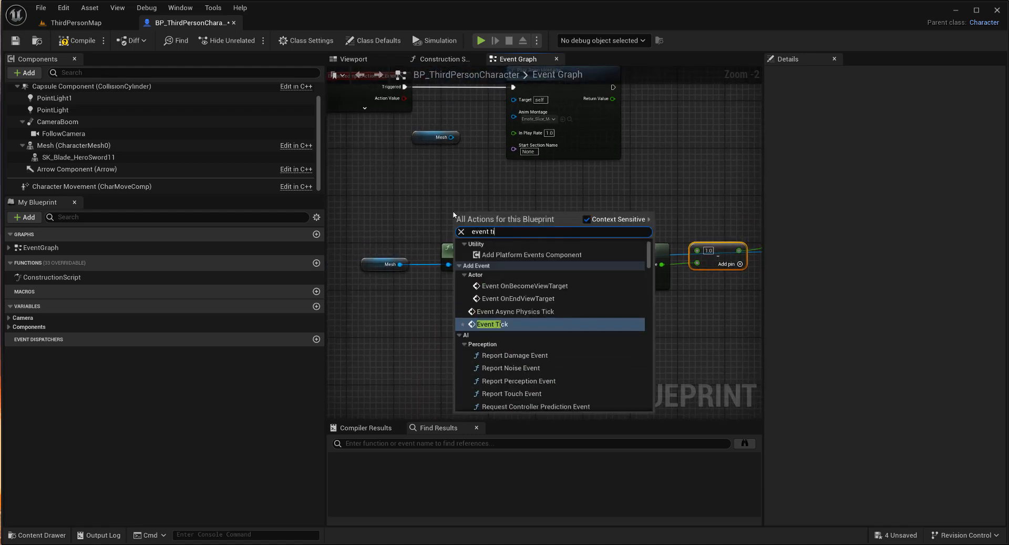
key(Return)
drag(469, 227, 642, 229)
click(679, 225)
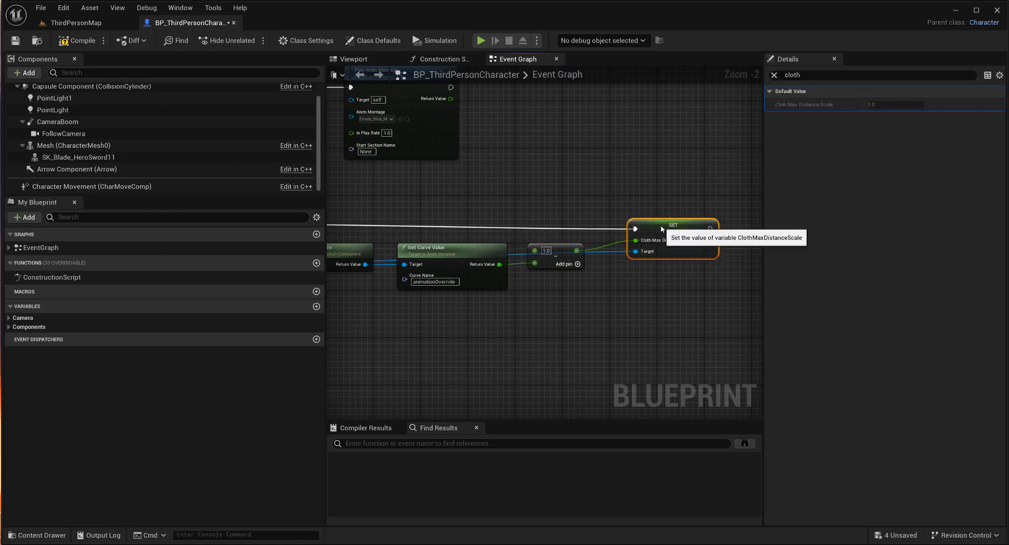
scroll(678, 231, down, 1)
right_drag(515, 292, 578, 295)
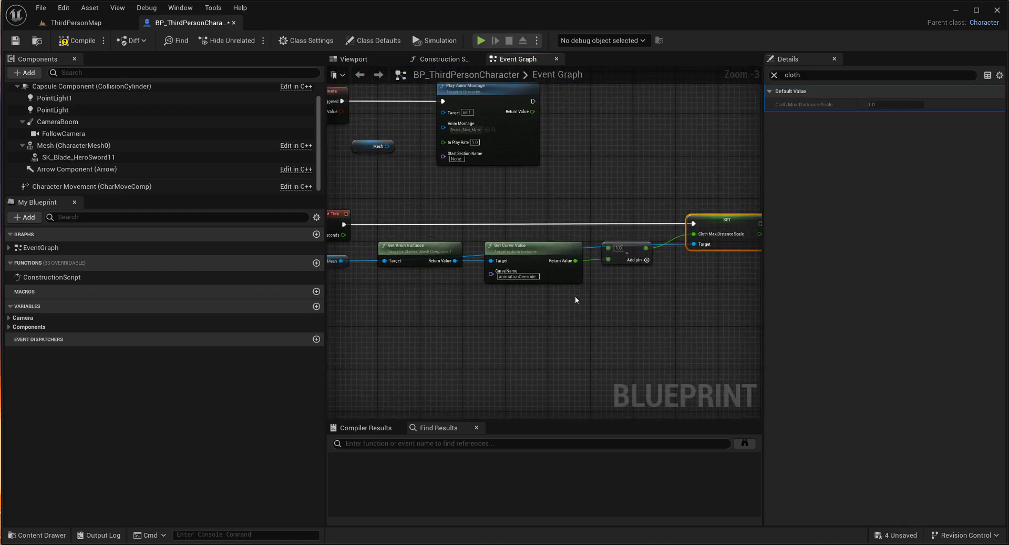
scroll(716, 278, down, 1)
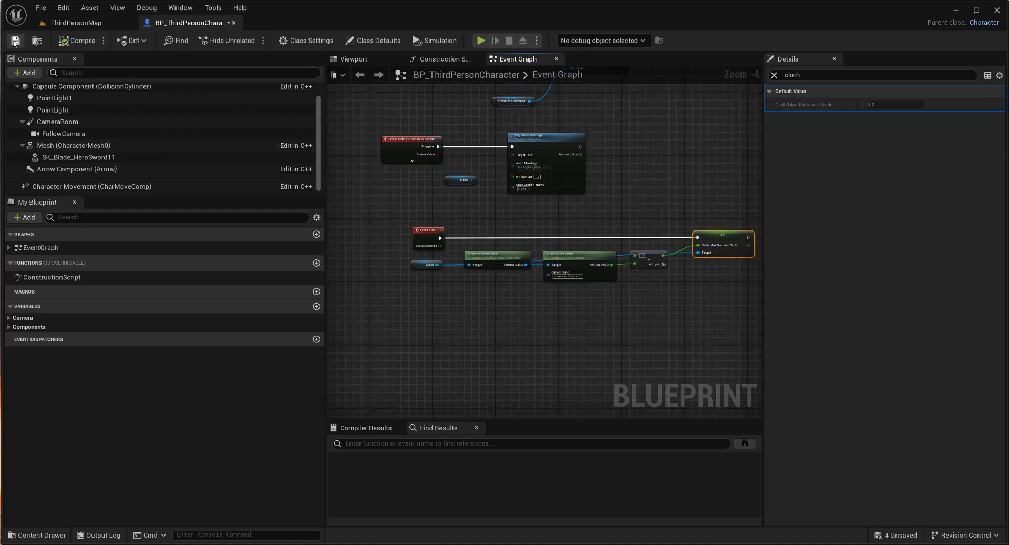
drag(676, 325, 725, 329)
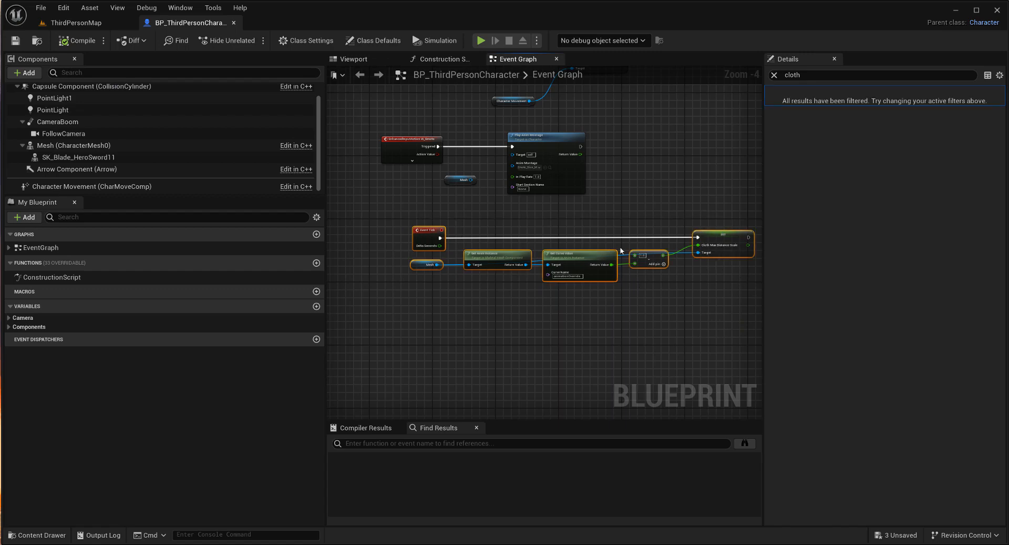
Play-test ThirdPersonMap, making the knight jump repeatedly to examine her cloth in the air, and end the session
click(76, 23)
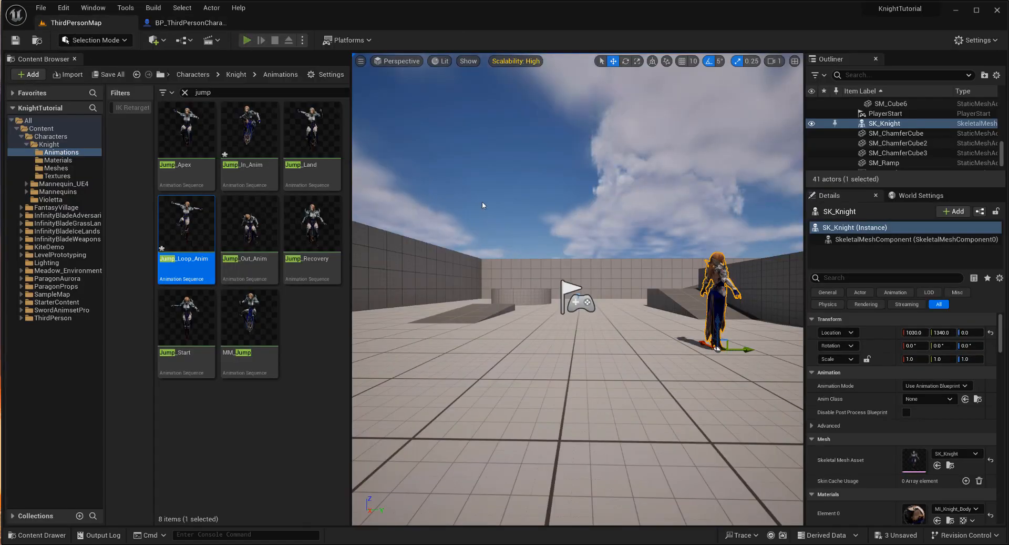
key(alt+p)
key(w)
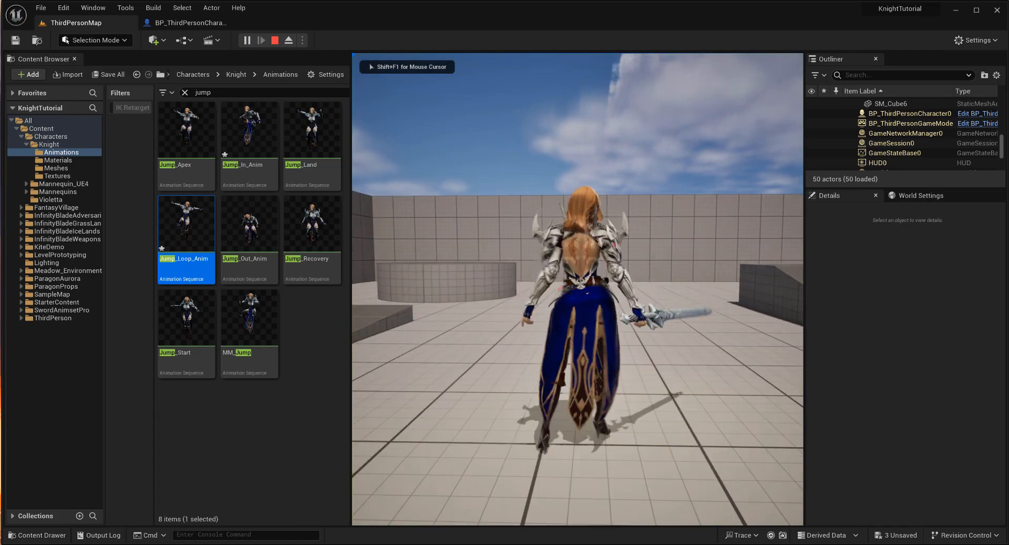
key(space)
key(space)
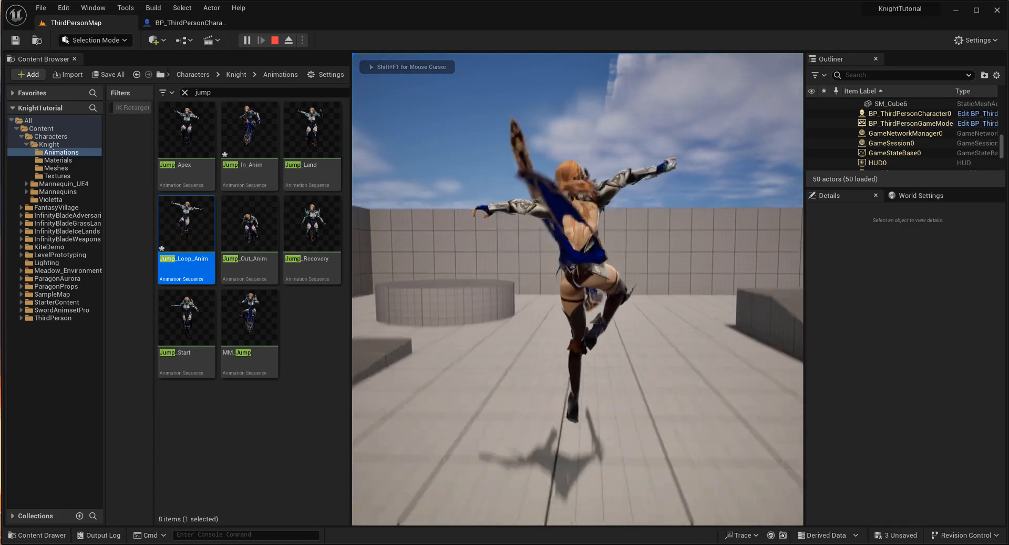
key(space)
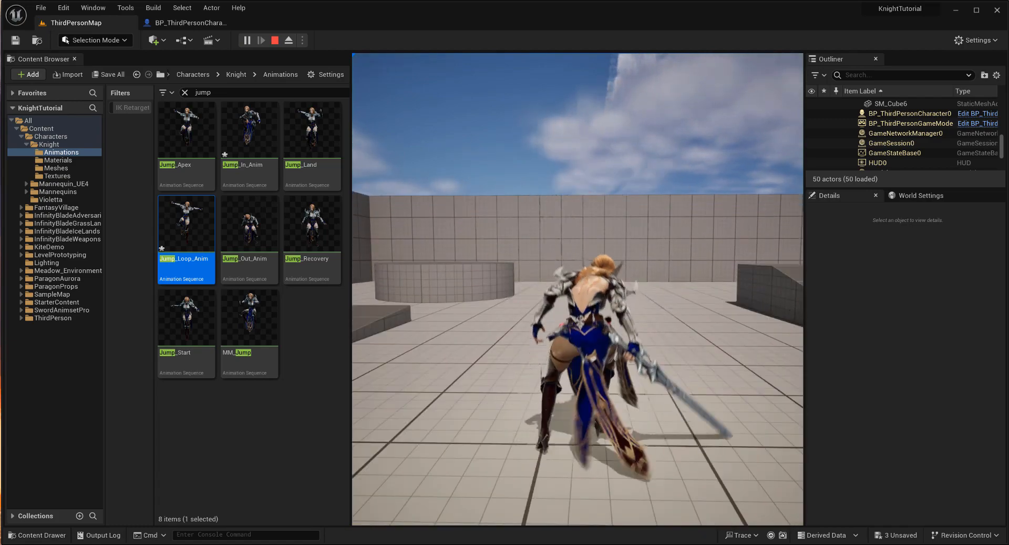
key(Escape)
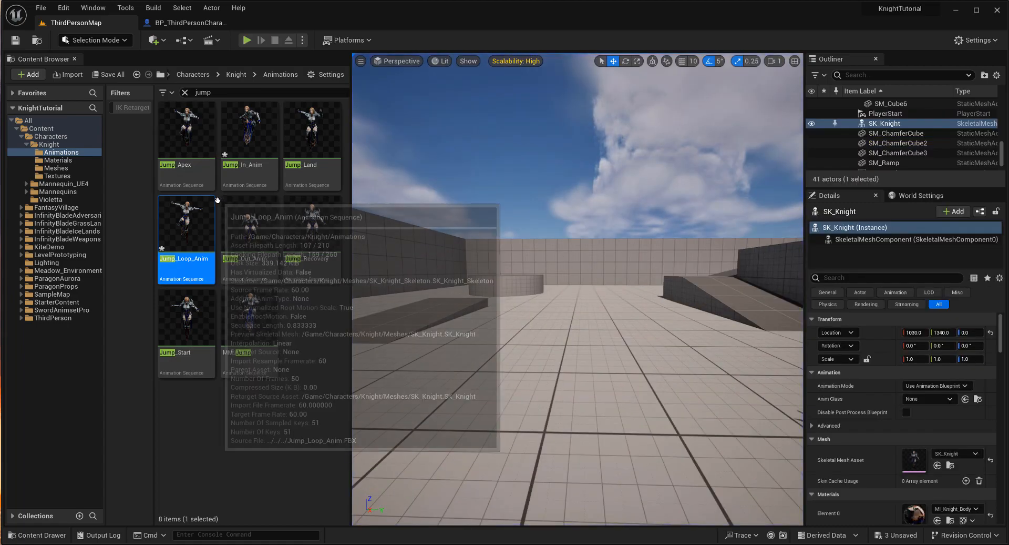
Open the Jump_In_Anim animation sequence and create a new curve named animationOverride in it
click(243, 165)
double_click(244, 165)
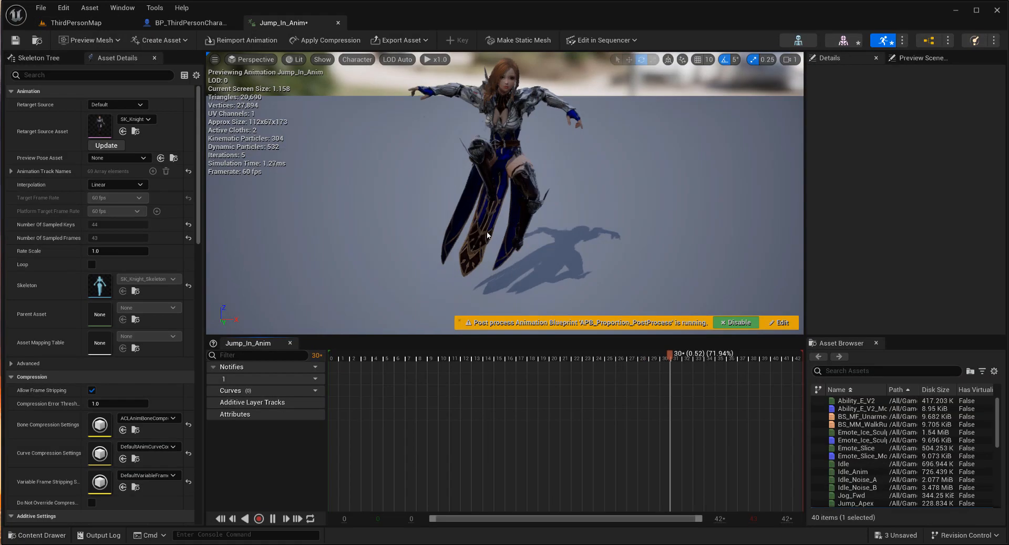
click(313, 391)
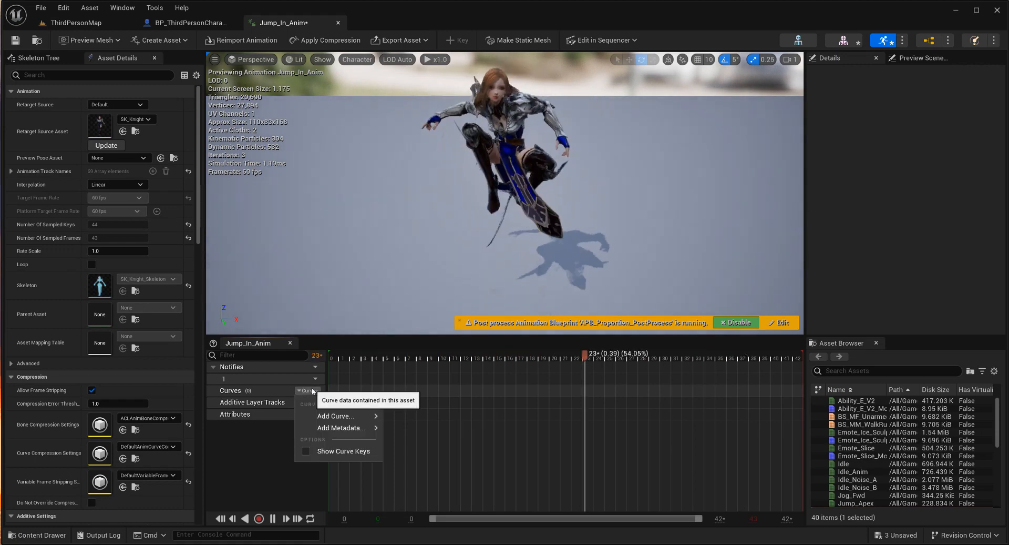
mouse_move(361, 415)
click(425, 348)
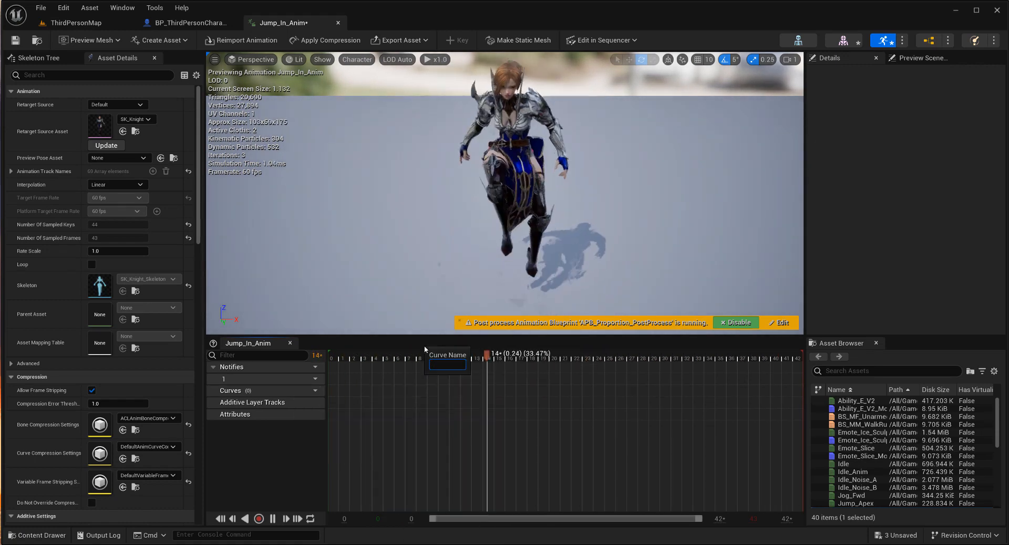
text(ov)
key(BackSpace)
key(BackSpace)
text(animationOve)
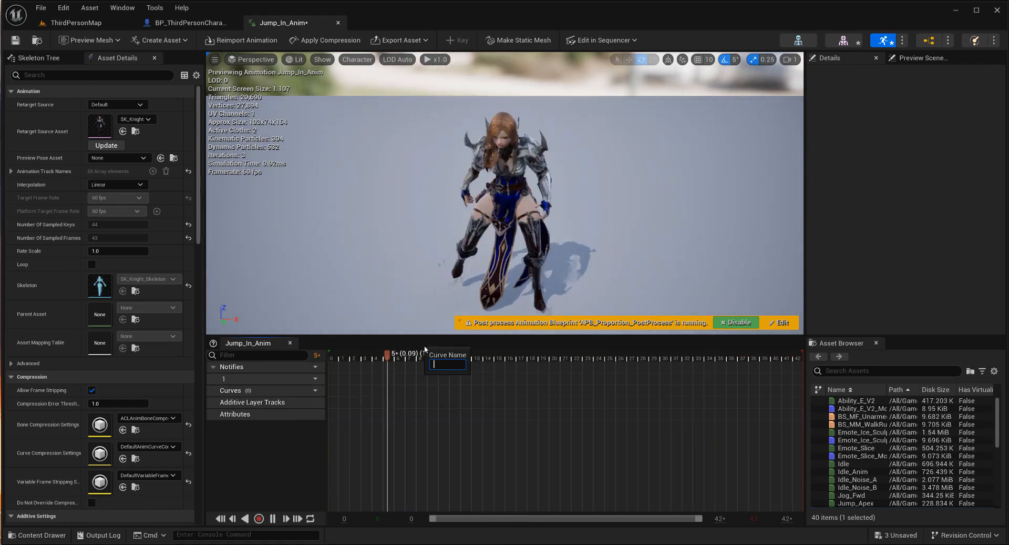
text(rride)
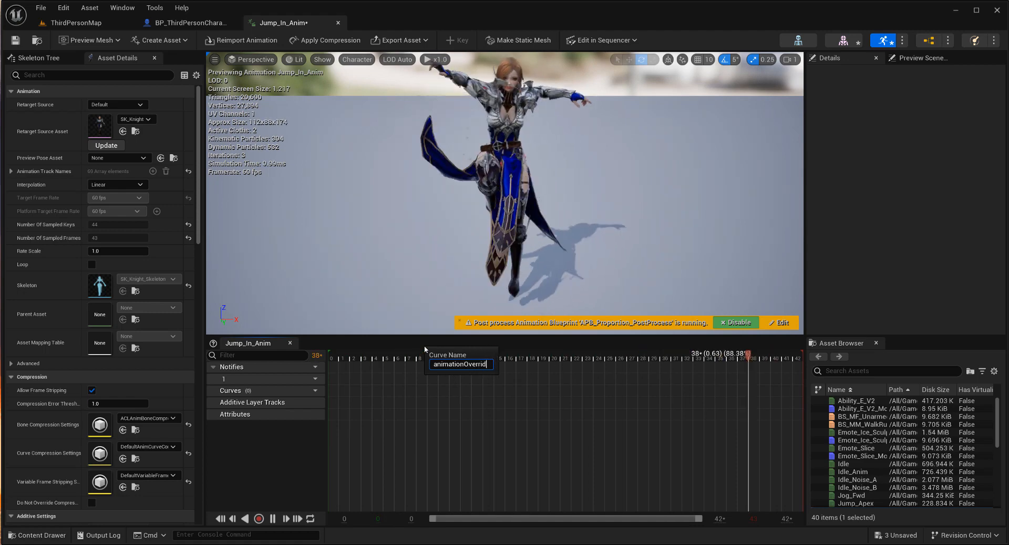
key(Return)
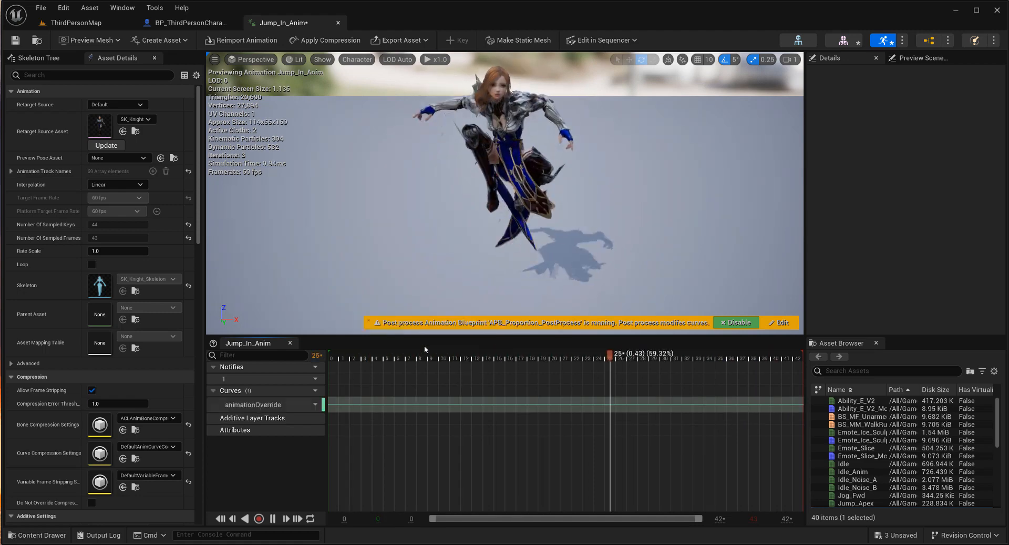
Add a key at about 0.067 s to the animationOverride curve, set its value to 0.75, and save Jump_In_Anim
double_click(359, 403)
right_click(429, 457)
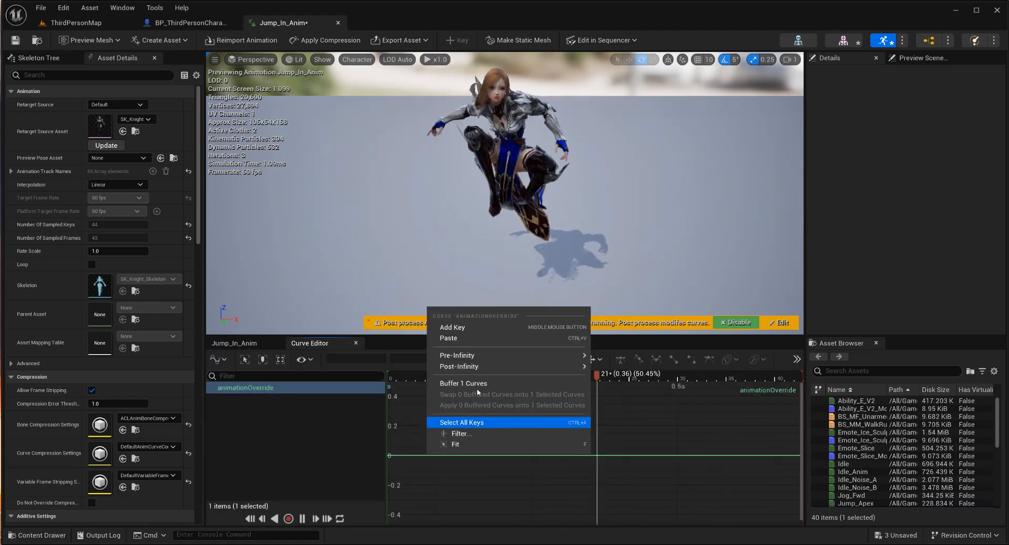
click(442, 327)
drag(448, 461, 404, 440)
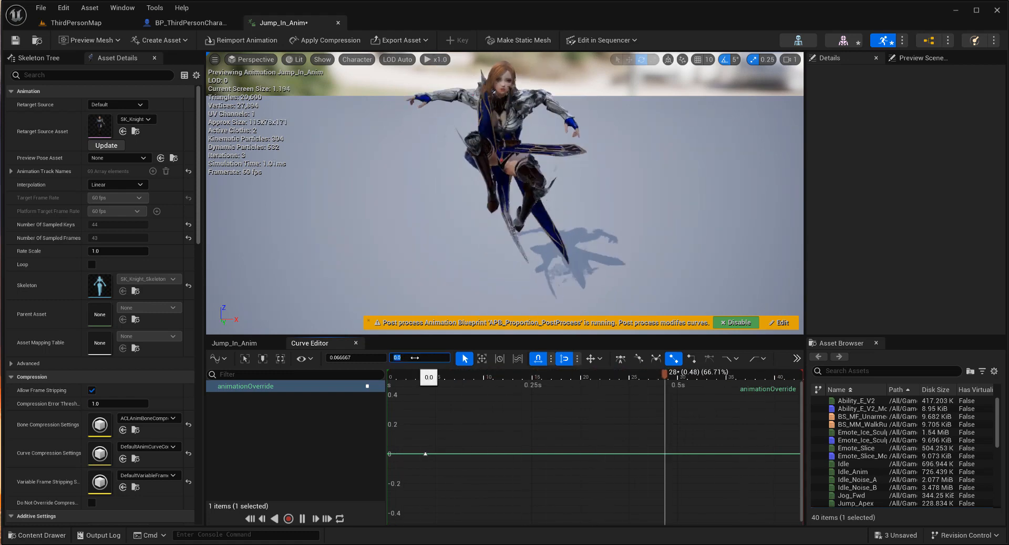
text(0.75)
key(Return)
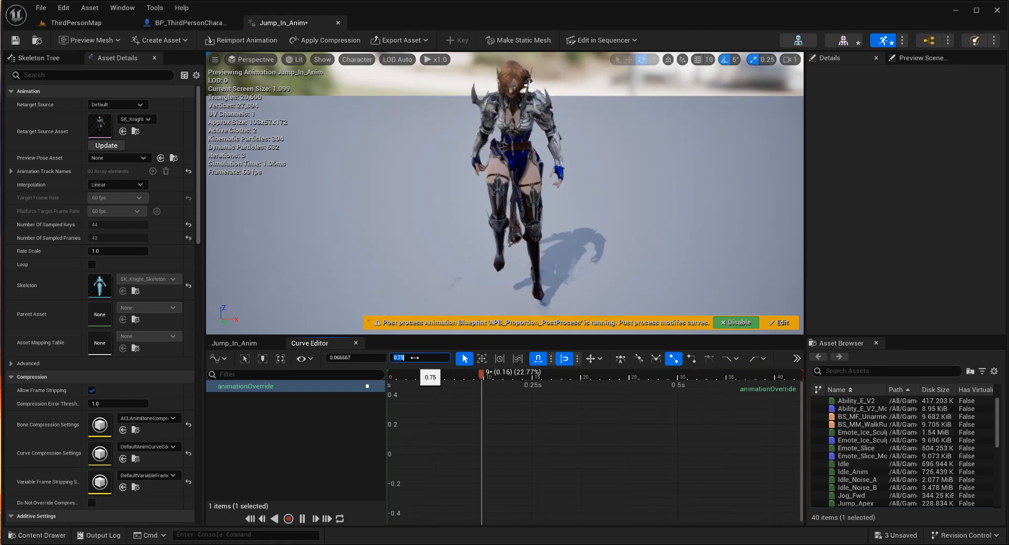
scroll(414, 440, down, 5)
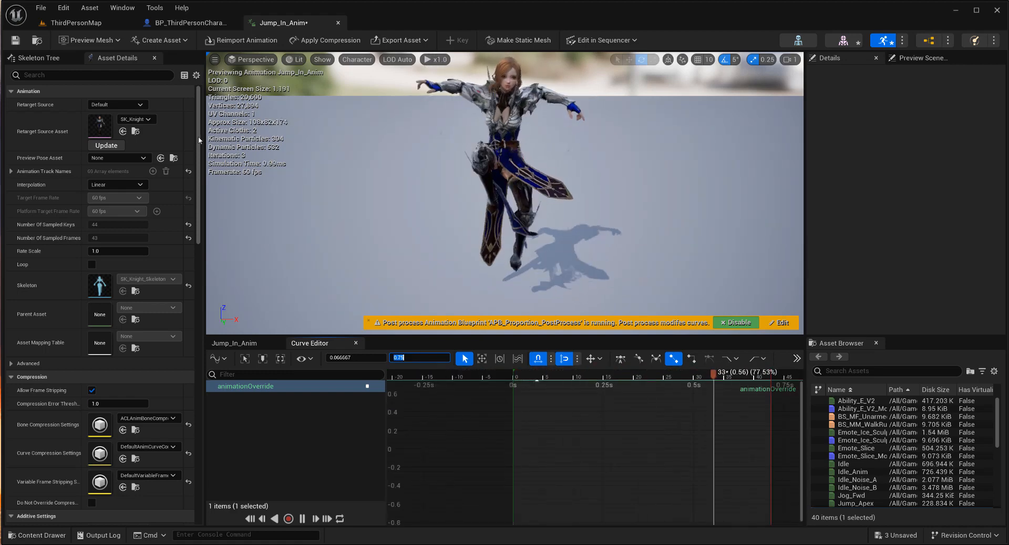
key(ctrl+s)
Open the Jump_Loop_Anim animation sequence and add the existing animationOverride curve to it
click(84, 23)
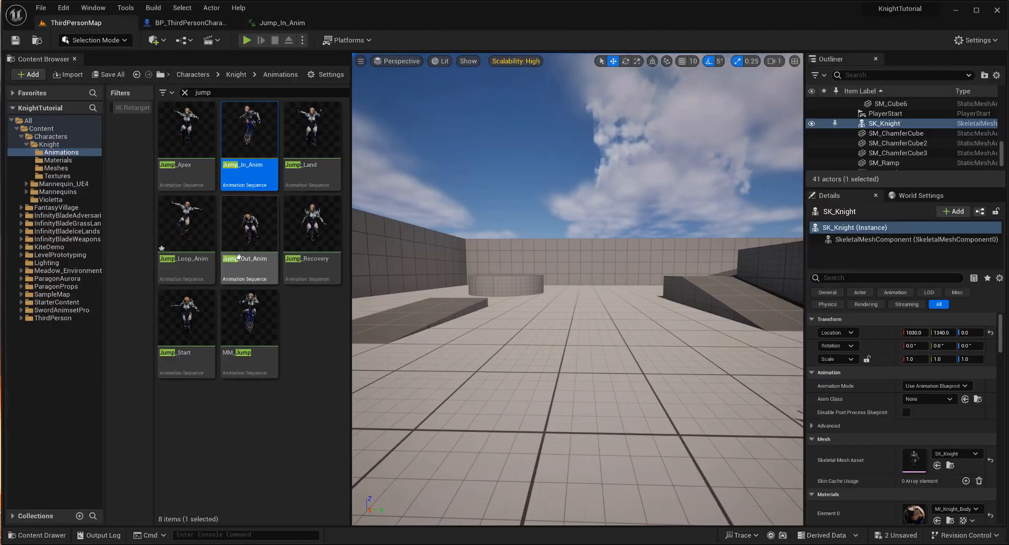
double_click(194, 247)
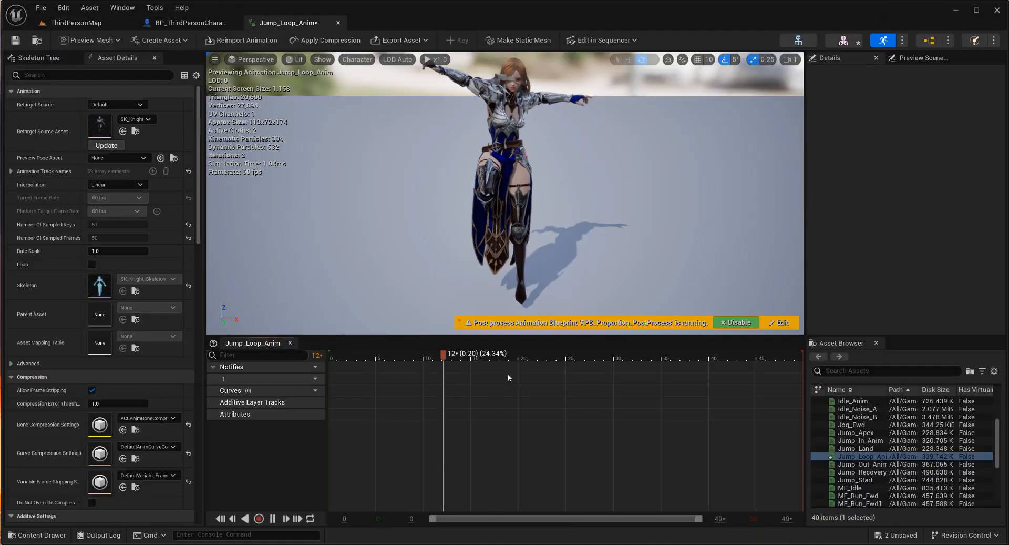
click(309, 390)
mouse_move(342, 416)
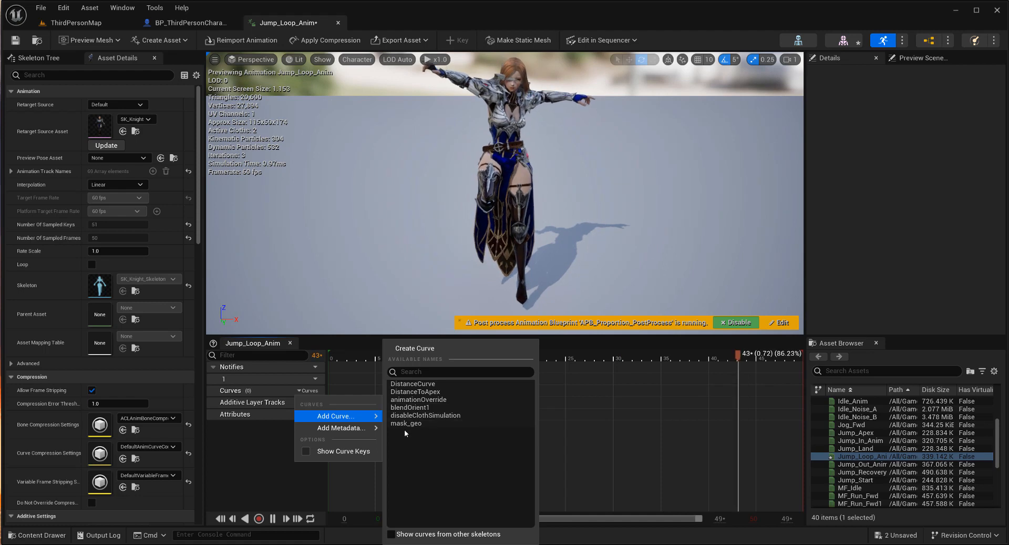
click(422, 400)
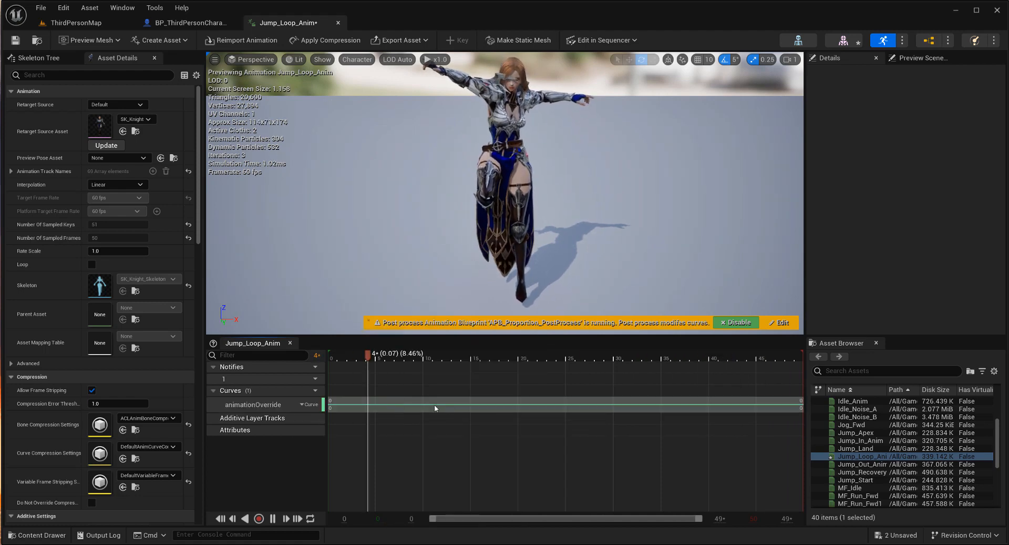
Add a key at about 0.067 s to Jump_Loop_Anim's animationOverride curve and save the animation
double_click(406, 406)
right_click(421, 455)
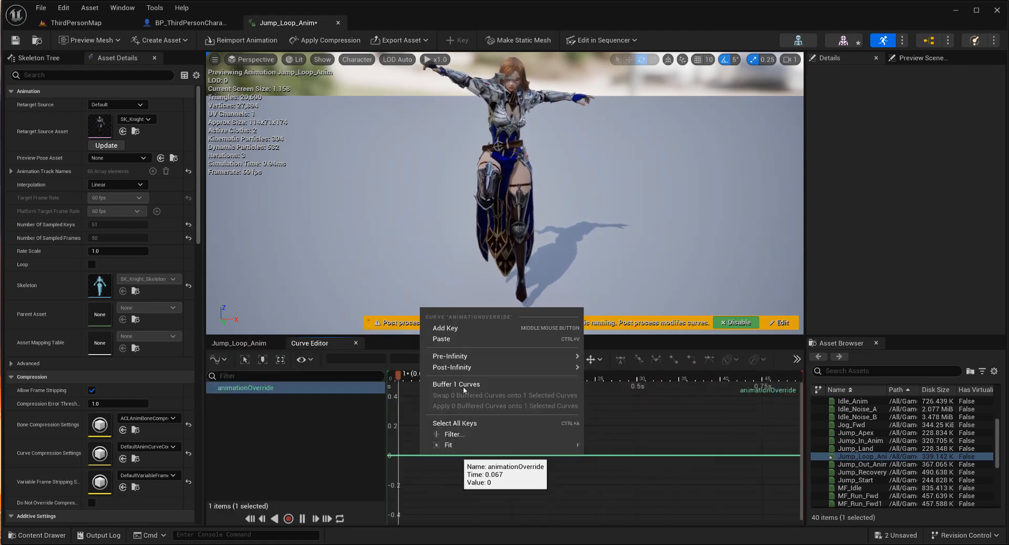
click(446, 327)
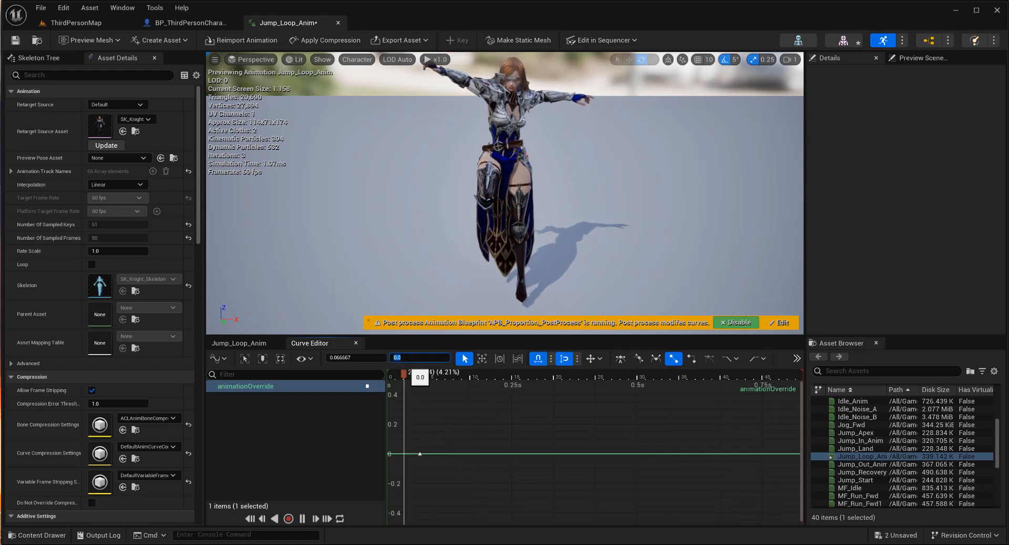
click(15, 41)
Play-test ThirdPersonMap, making the knight jump several times to examine her cloth in the air with the curves applied, and end the session
click(74, 24)
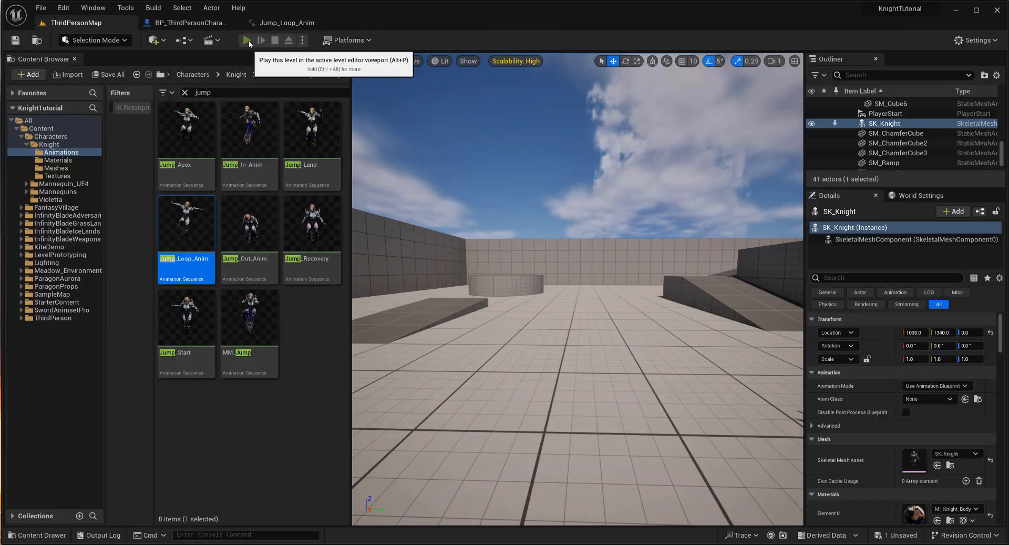
click(248, 40)
key(space)
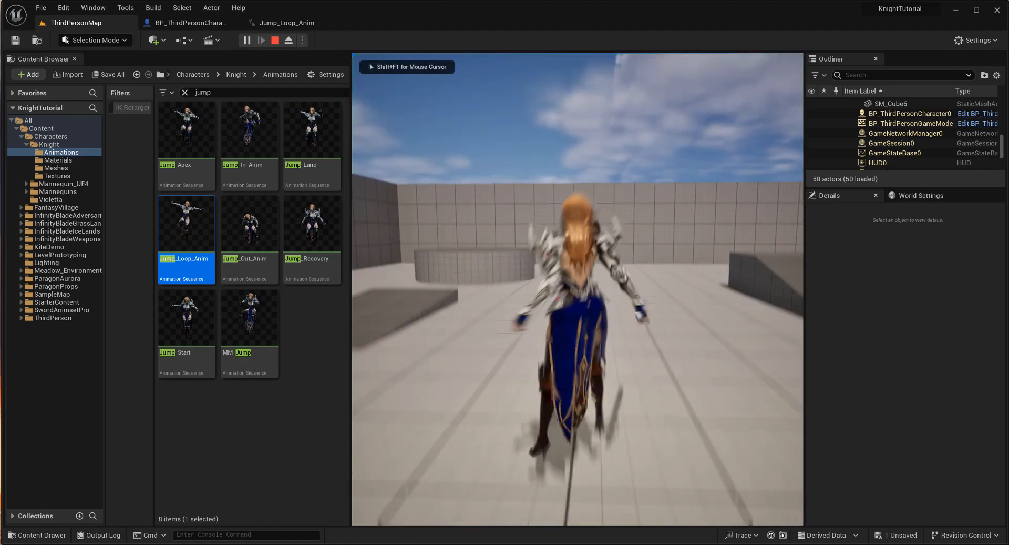
key(space)
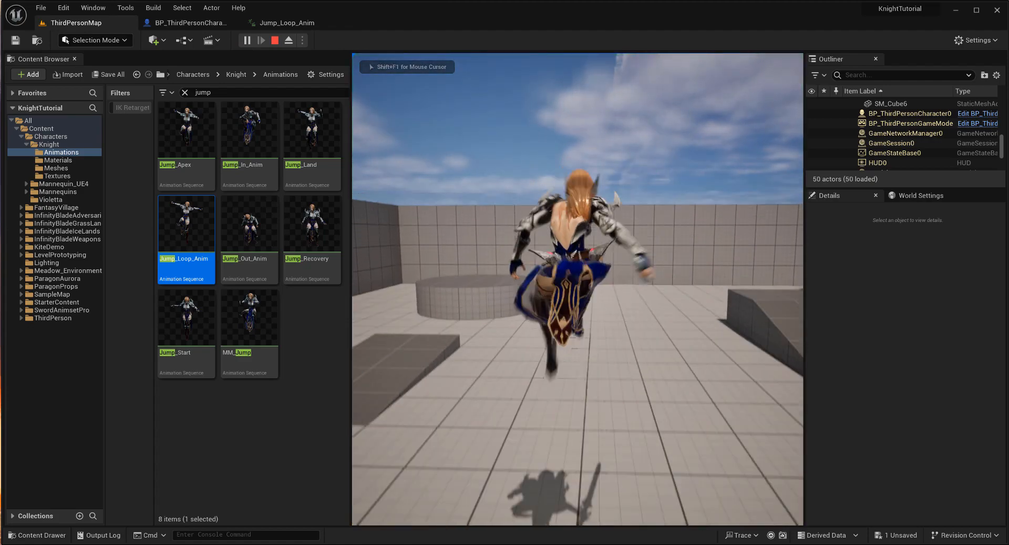
key(space)
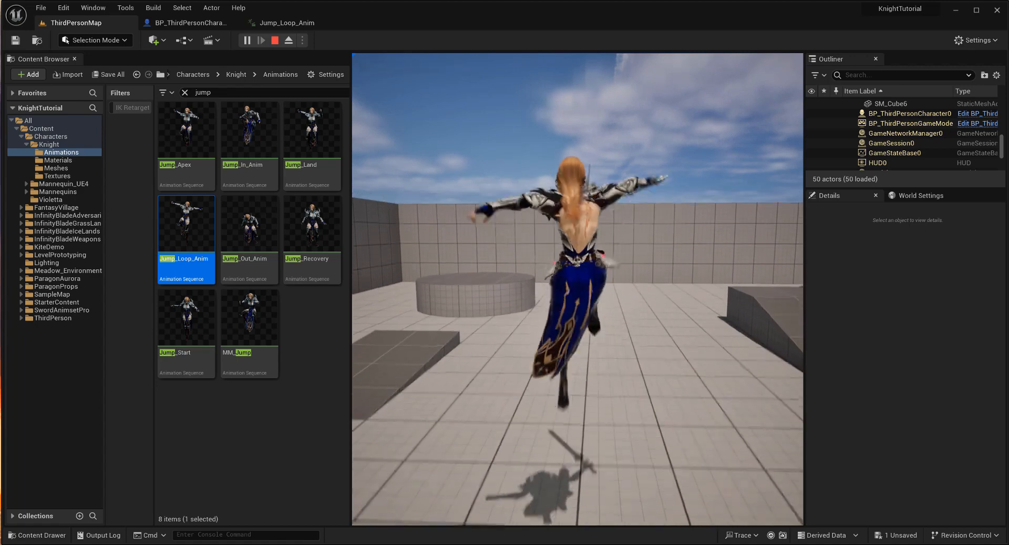
key(space)
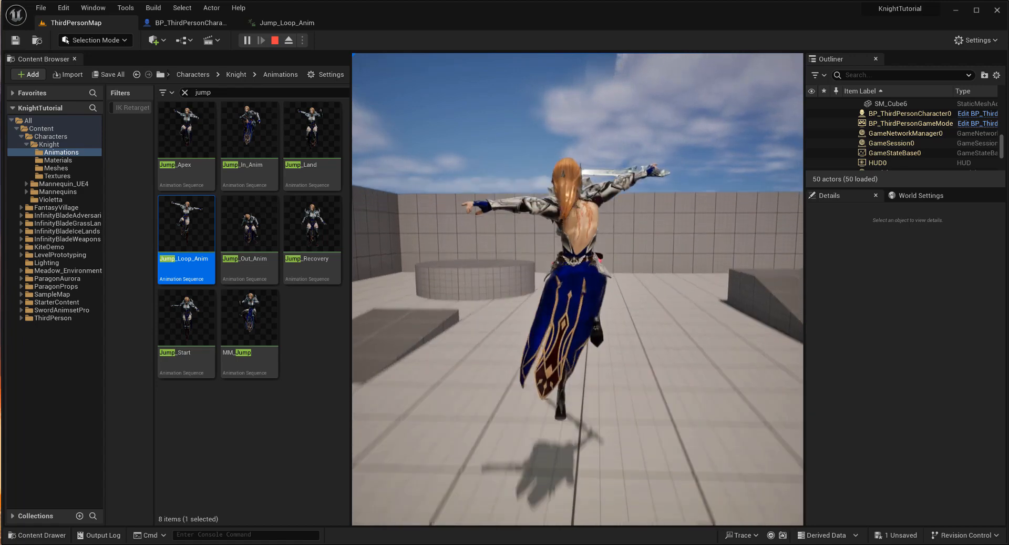
key(Escape)
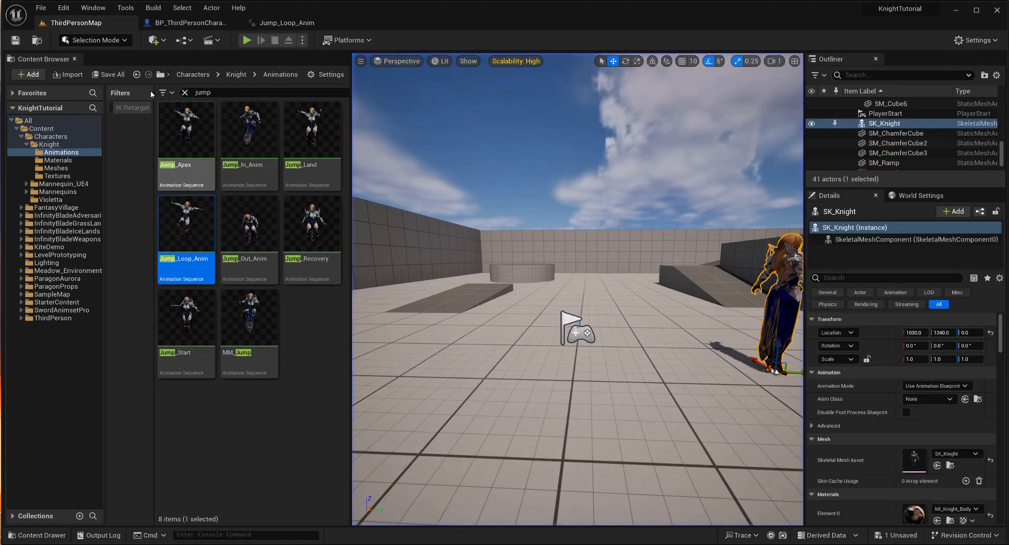
Clear the asset search filter, delete the Reset Clothing Simulation notify from the Idle animation, and save it
click(186, 92)
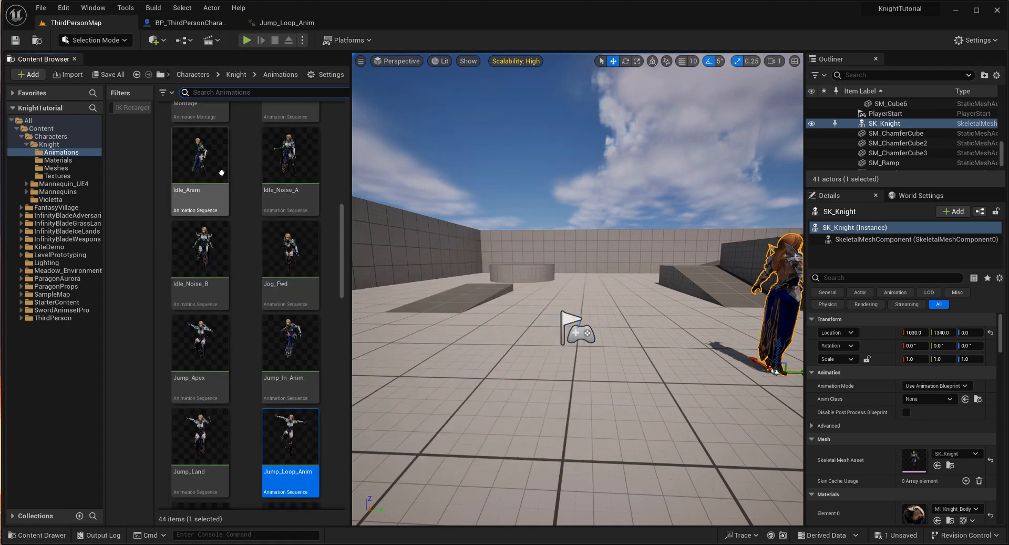
double_click(221, 171)
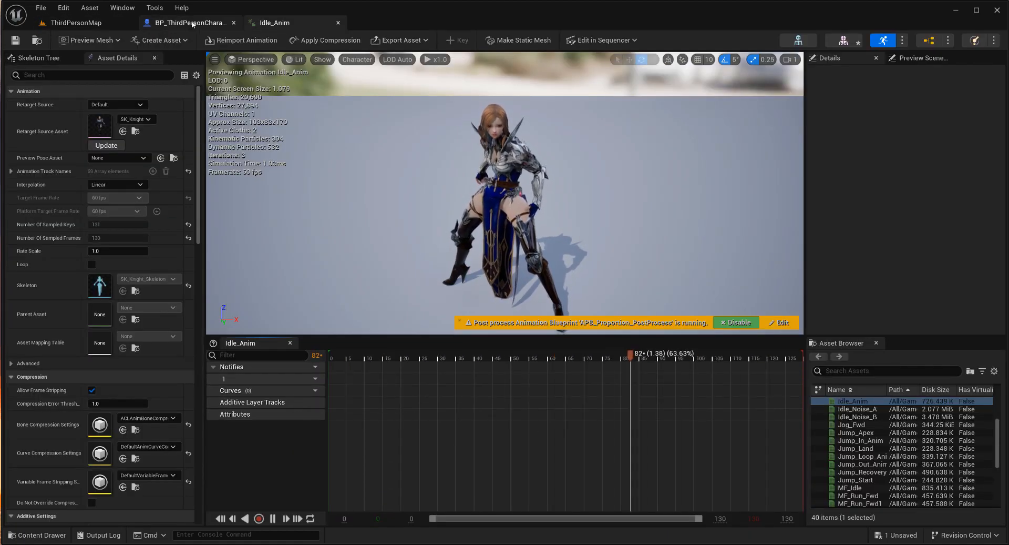
click(91, 26)
scroll(330, 338, up, 10)
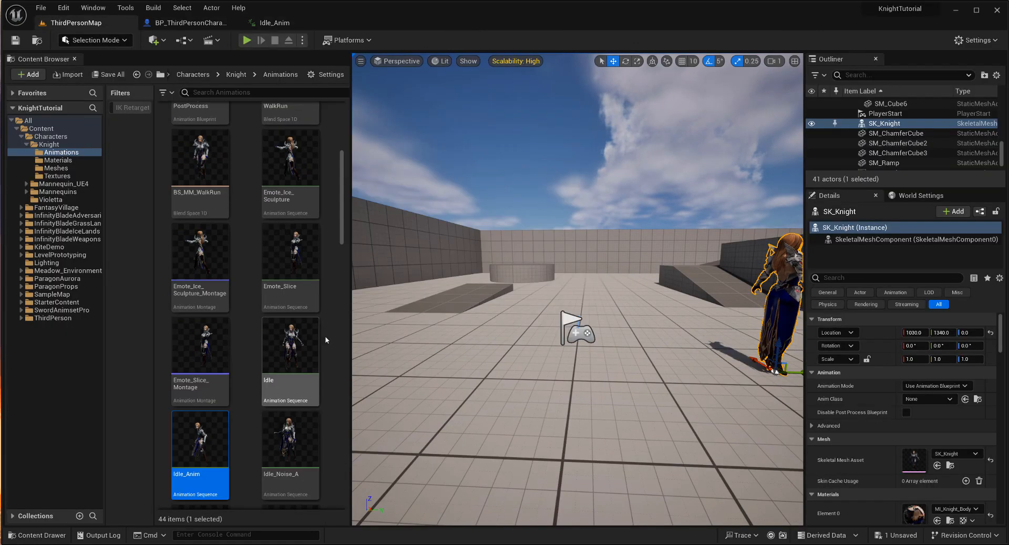
scroll(330, 343, up, 3)
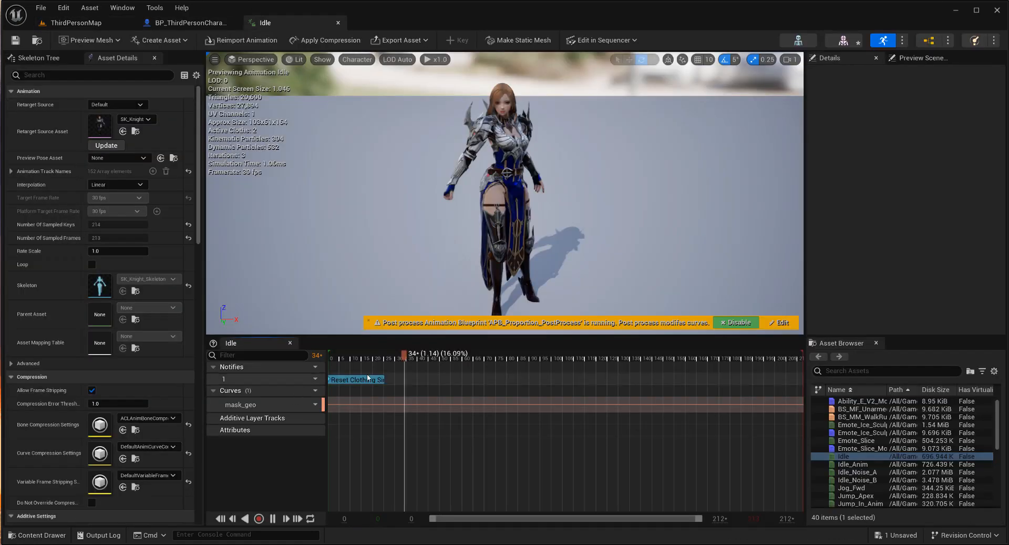
click(368, 379)
key(Delete)
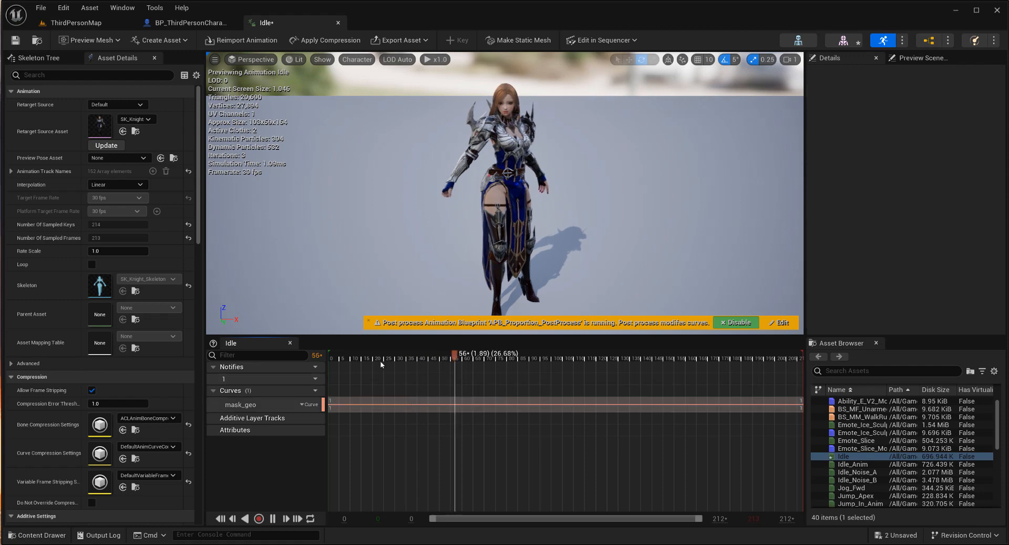
Play-test ThirdPersonMap again to examine the knight's cloth without the Idle reset notify, and end the session
click(76, 23)
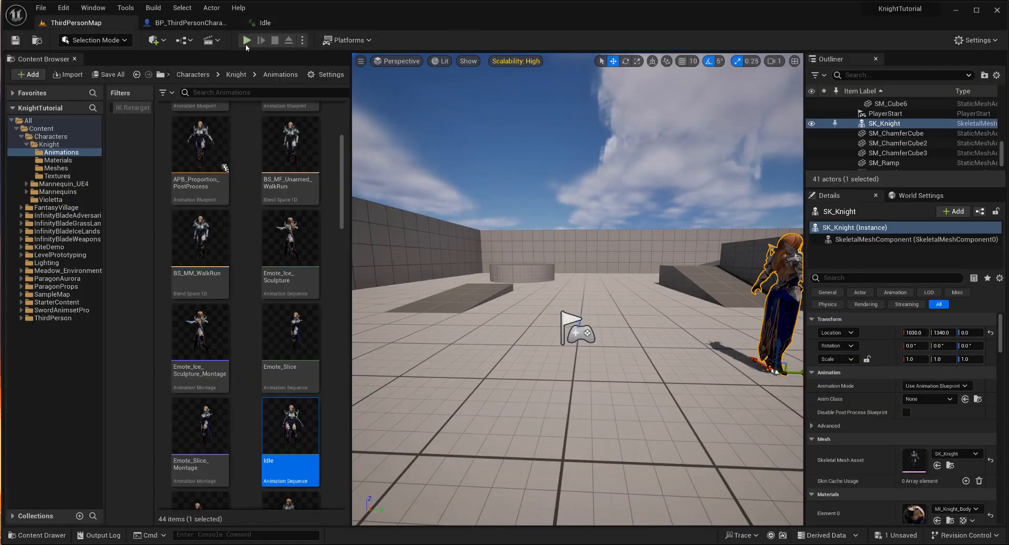
click(246, 40)
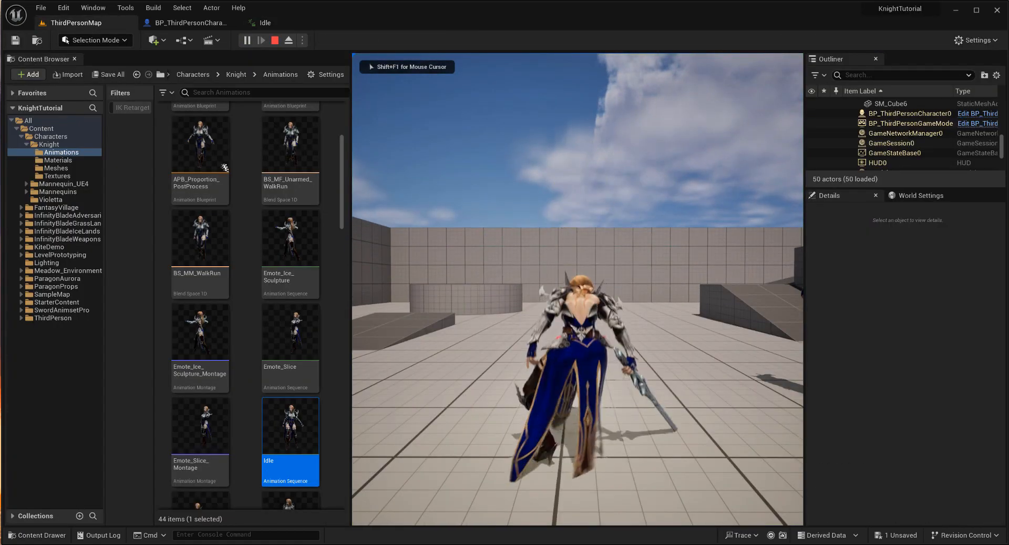
key(space)
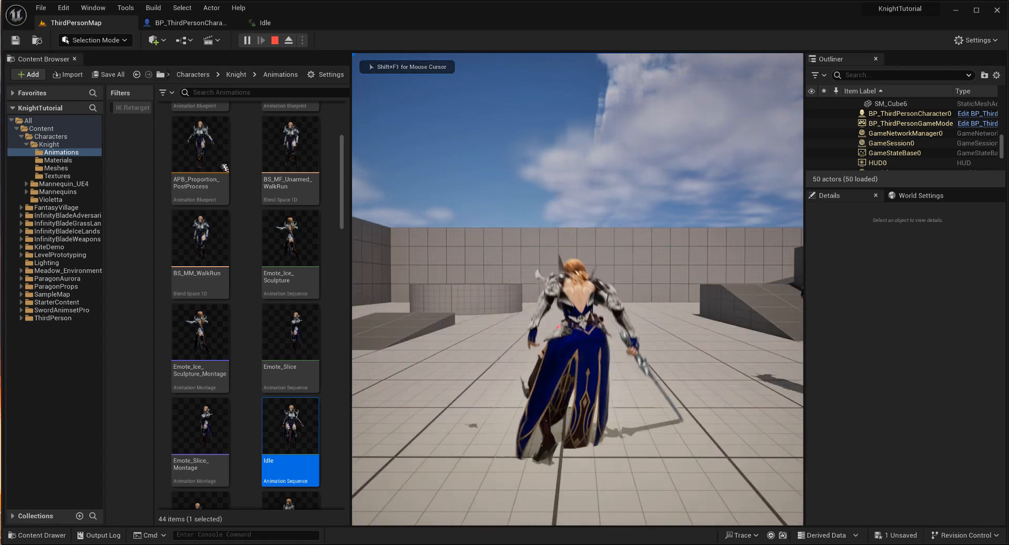
key(Escape)
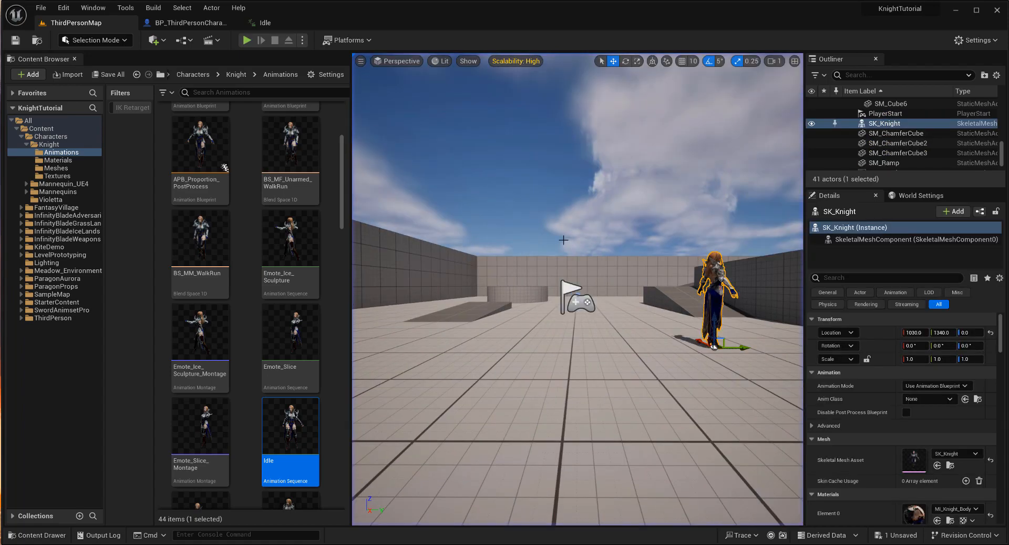
Return to ThirdPersonMap and filter the Knight's Animations folder by "jump"
click(245, 24)
click(95, 24)
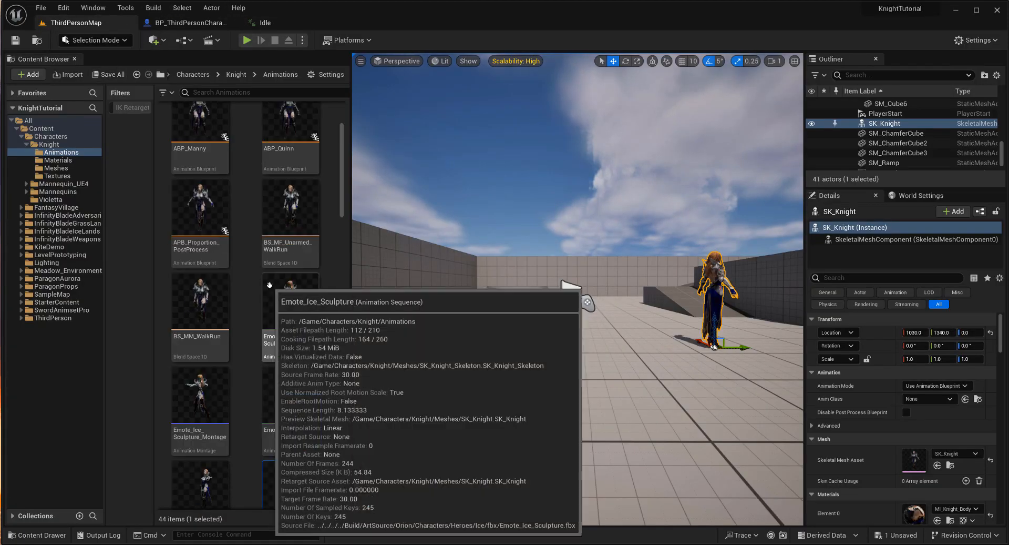
scroll(252, 305, up, 5)
click(215, 94)
text(ju)
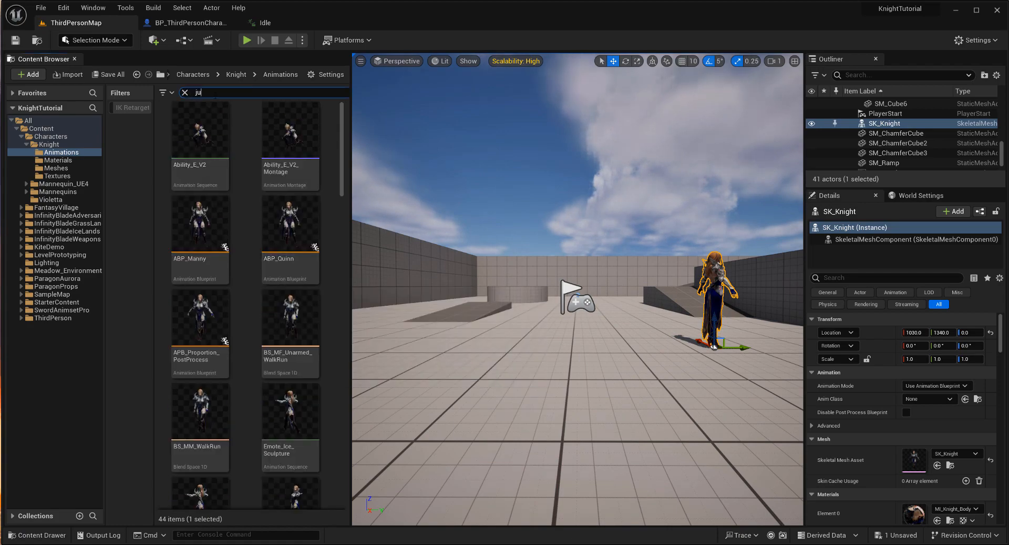
text(mp)
Set the key on Jump_In_Anim's animationOverride curve to 0.5 and save the animation
double_click(244, 169)
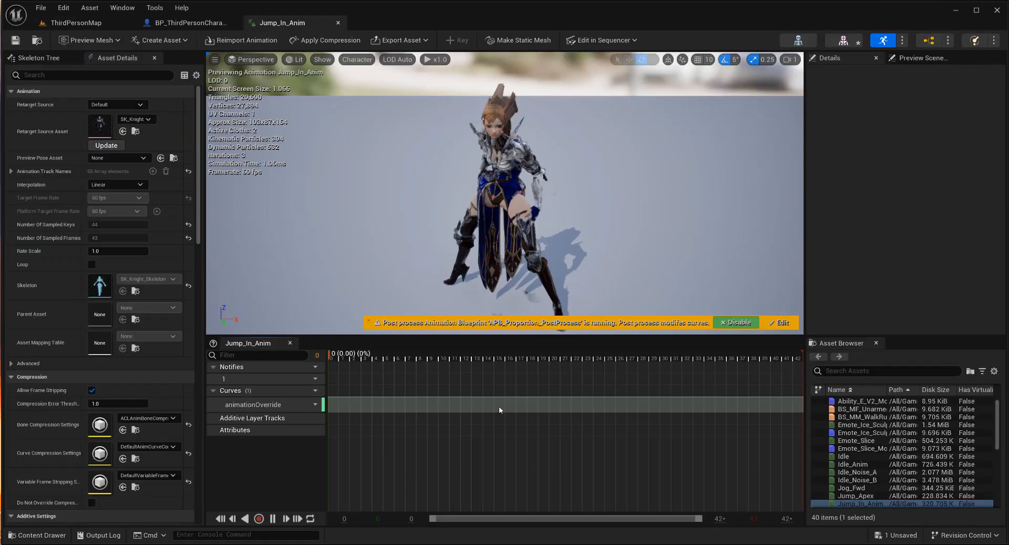
double_click(410, 406)
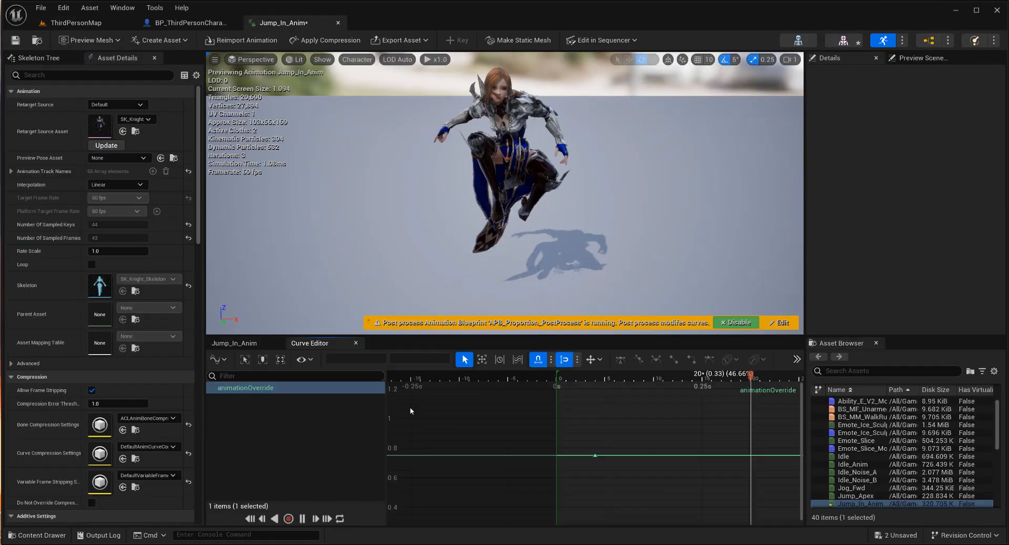
click(417, 358)
text(0.5)
key(Return)
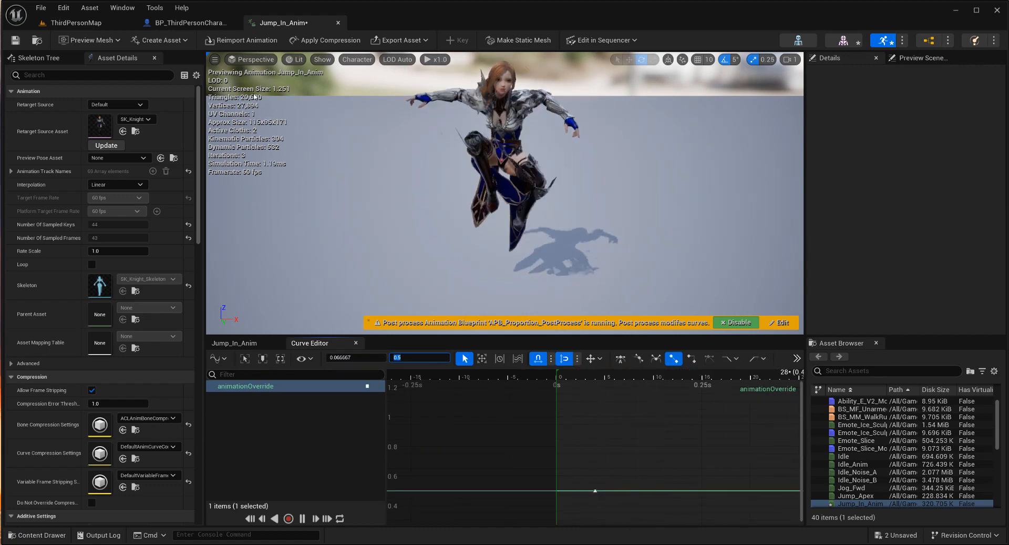
click(15, 41)
Set the key on Jump_Loop_Anim's animationOverride curve to 0.5 and save the animation
click(84, 25)
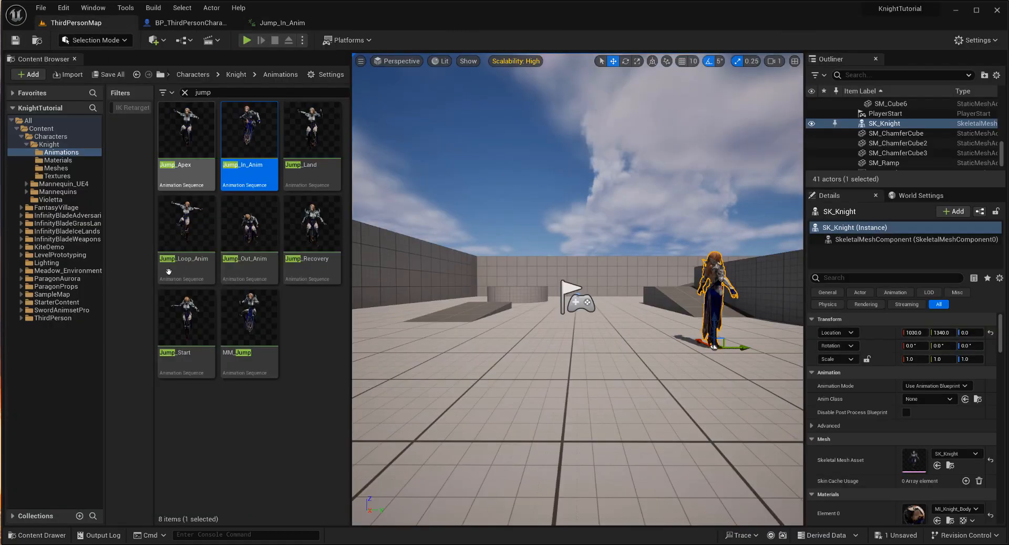
double_click(168, 270)
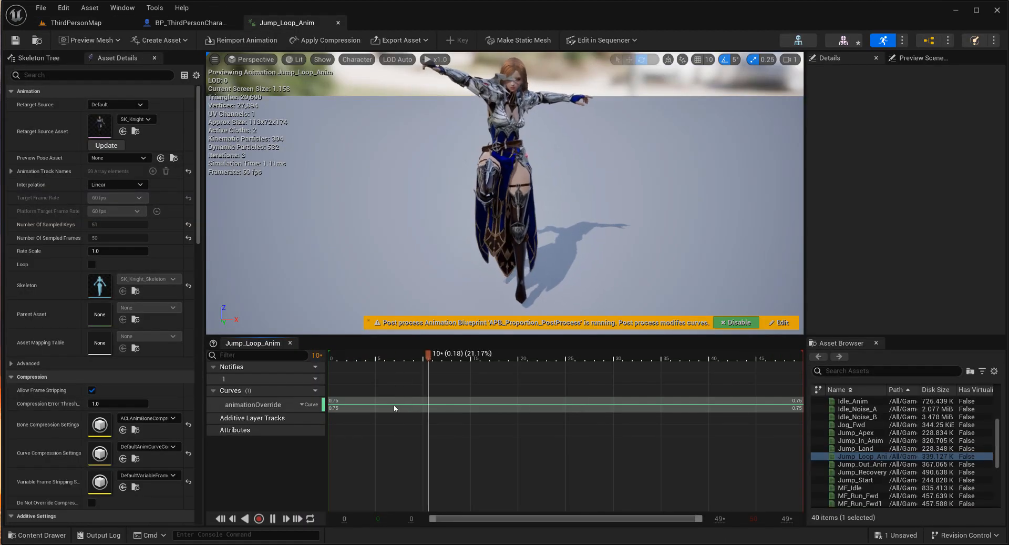
double_click(394, 407)
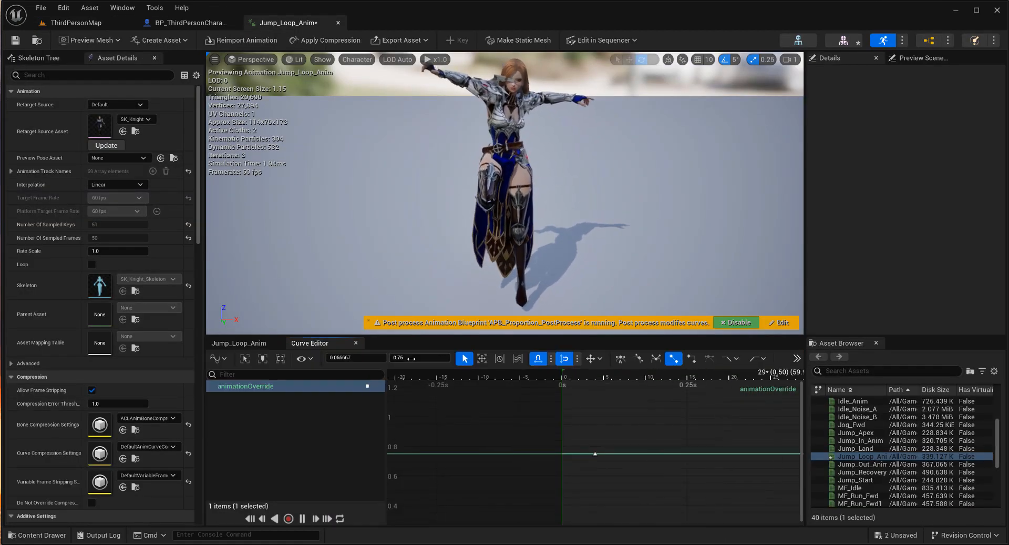
key(Return)
click(15, 40)
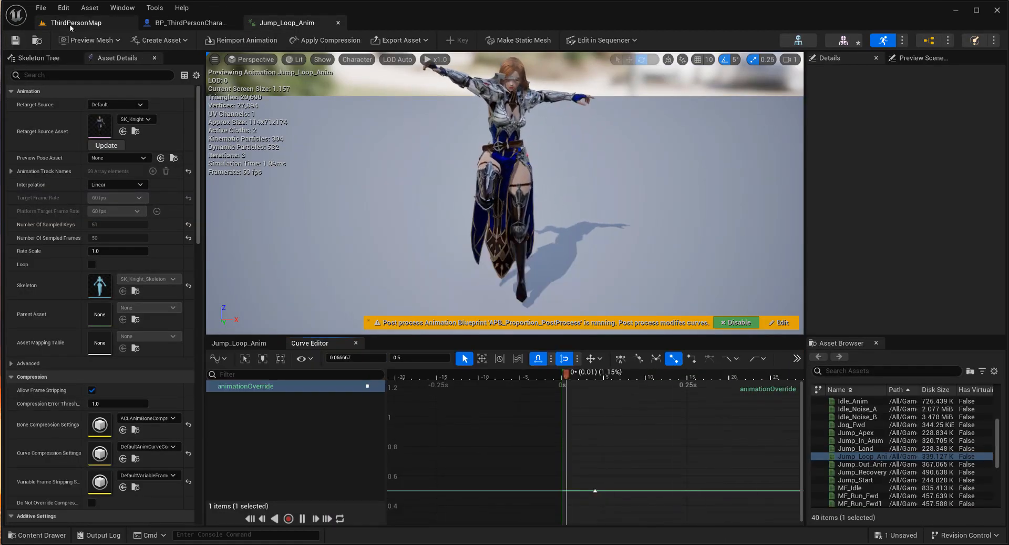
Play-test ThirdPersonMap with repeated jumps to examine the knight's cloth at the 0.5 curve values, and end the session
click(76, 23)
click(247, 40)
key(space)
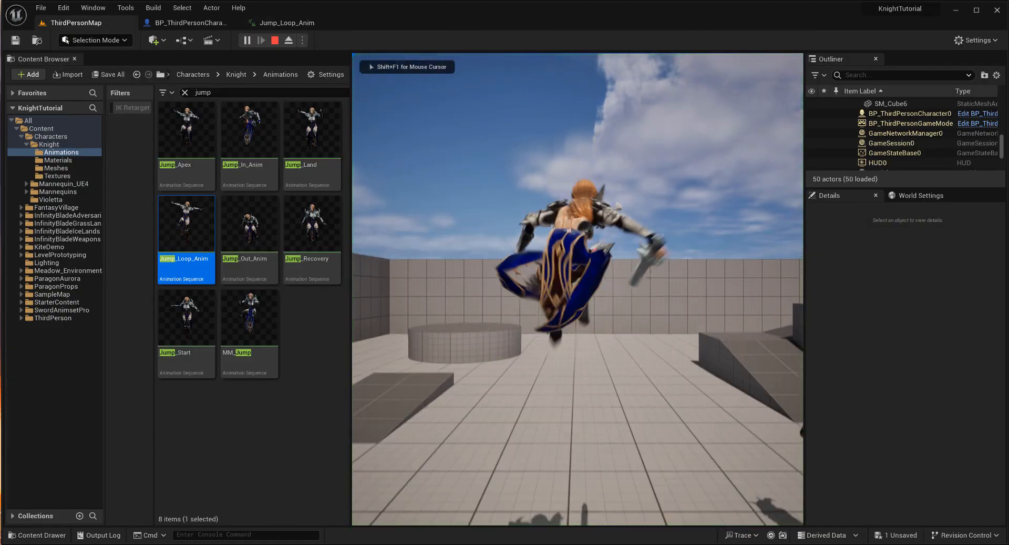
key(space)
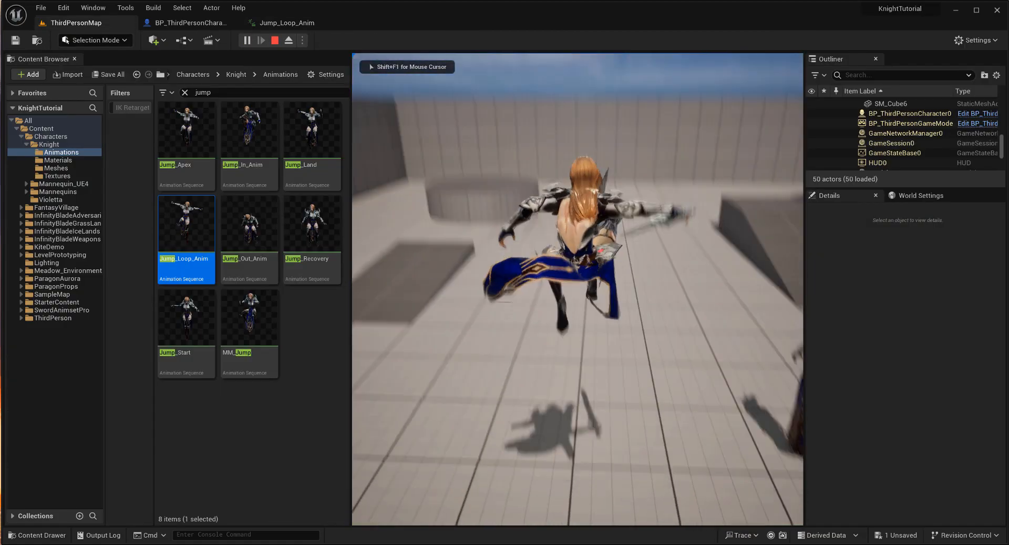
key(space)
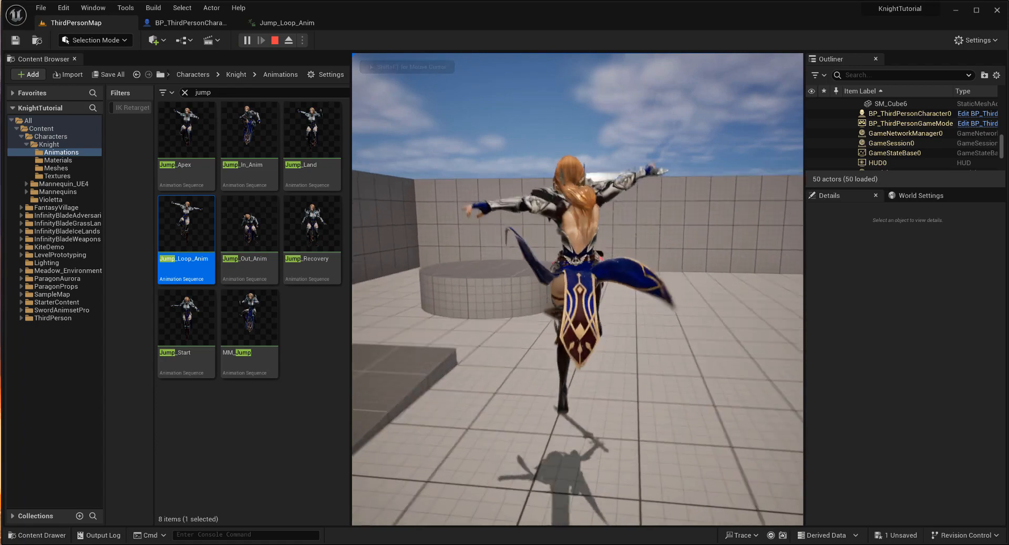
key(space)
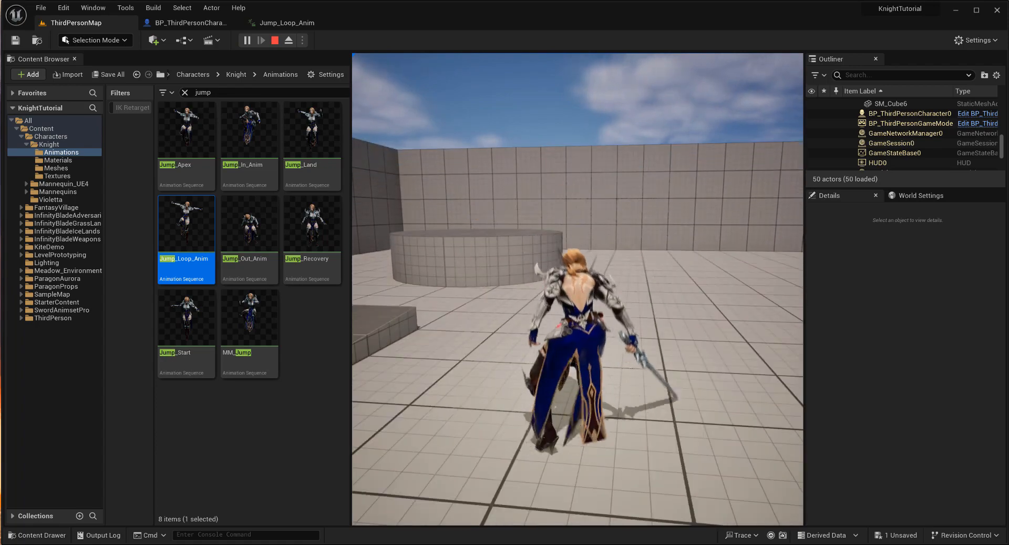
key(space)
key(Escape)
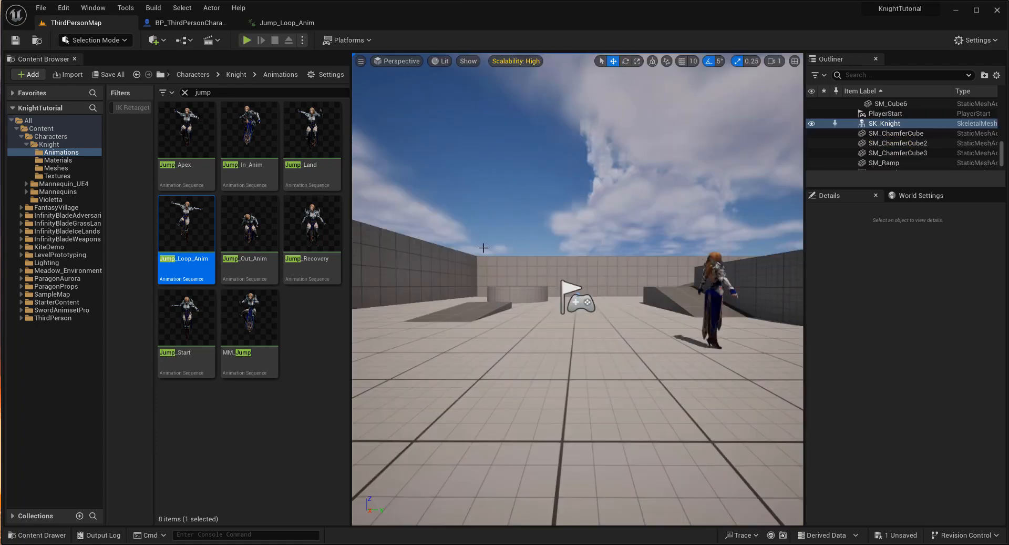
Set the key on Jump_Loop_Anim's animationOverride curve to 0.6
double_click(180, 266)
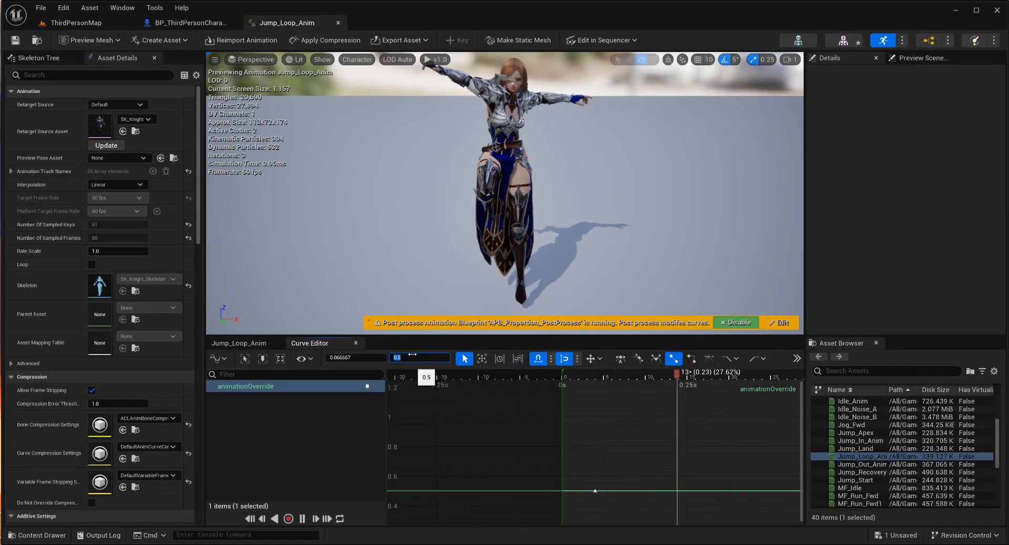
text(0.6)
key(Return)
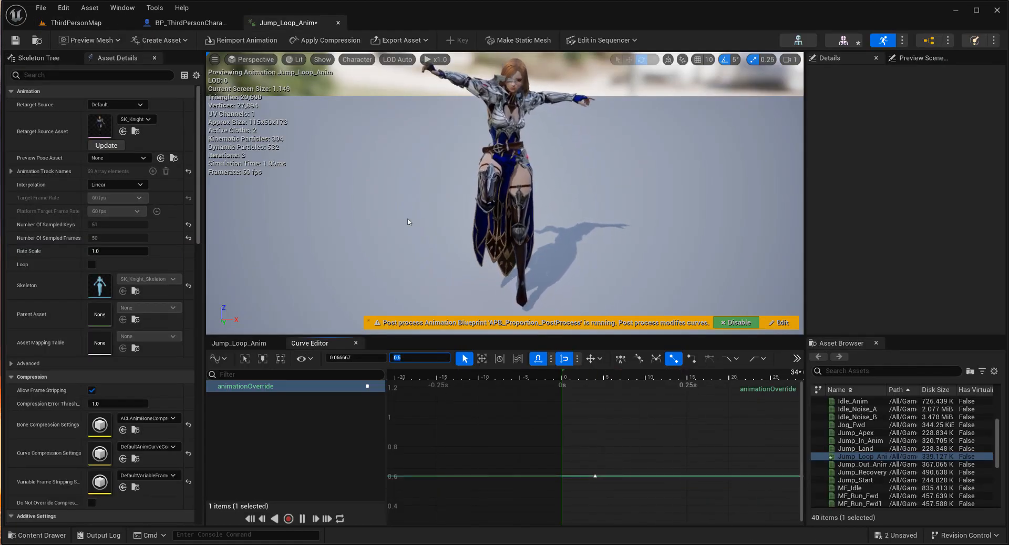
Set the key on Jump_In_Anim's animationOverride curve to 0.6
click(110, 24)
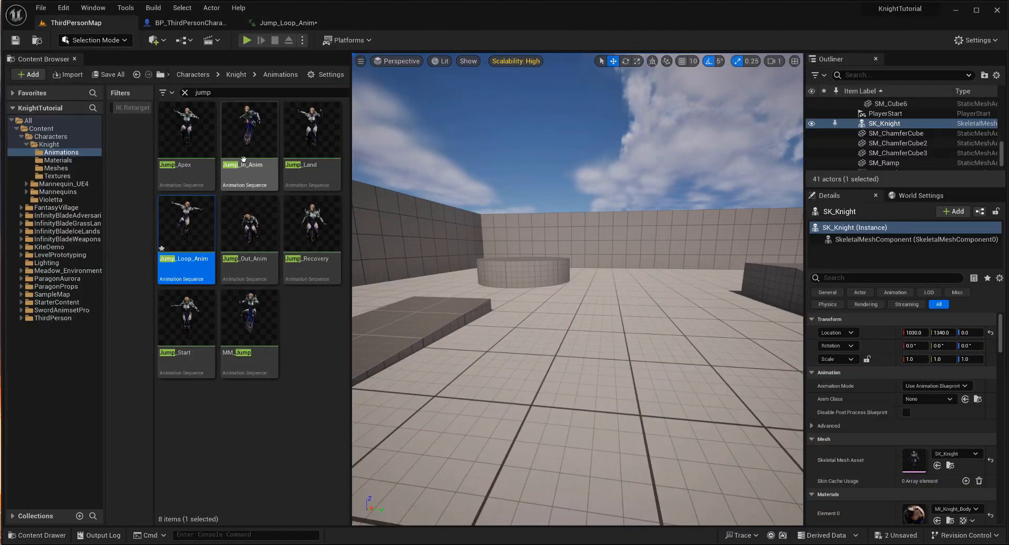
double_click(250, 131)
double_click(462, 407)
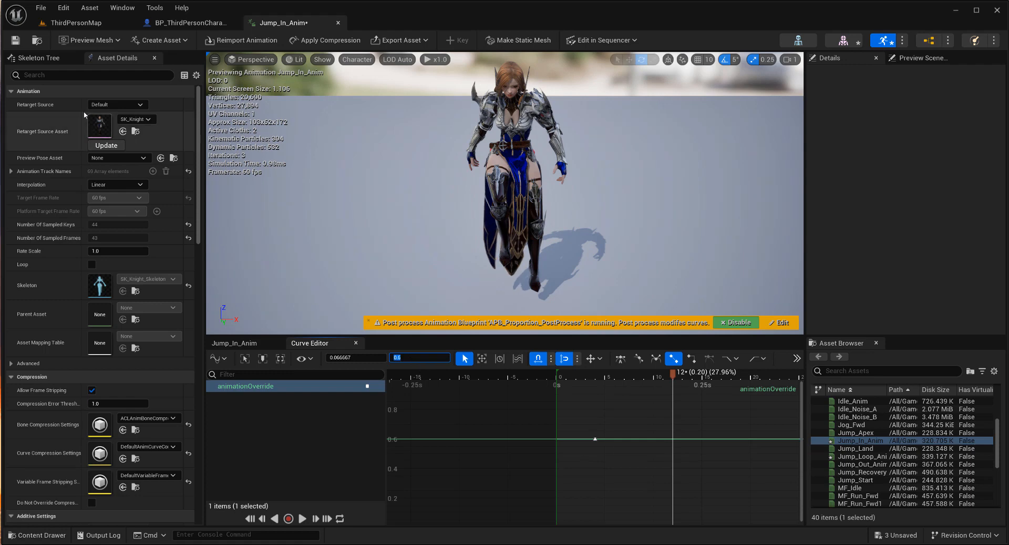
Play-test ThirdPersonMap, making the knight jump to examine her cloth in the air at the 0.6 curve values
click(108, 23)
click(247, 40)
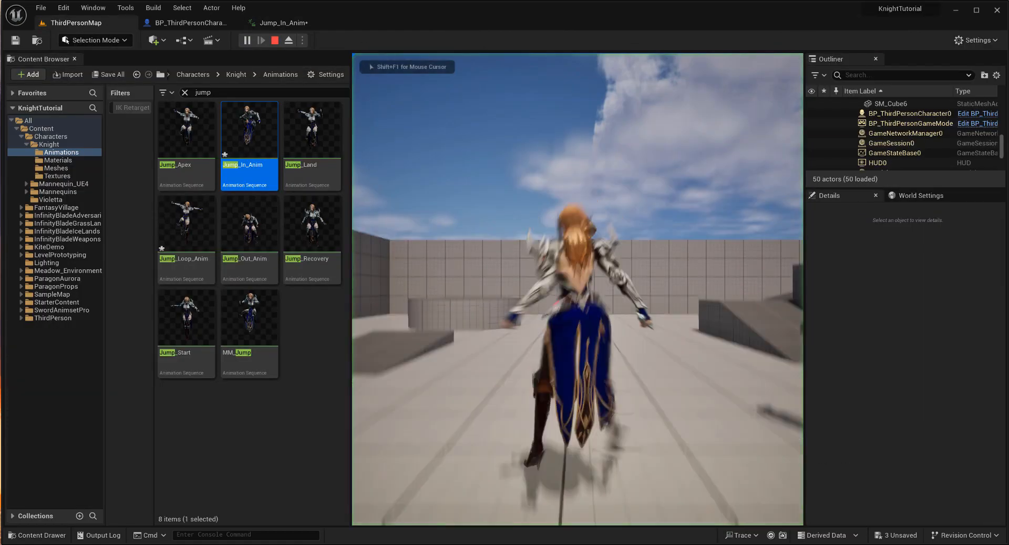
key(space)
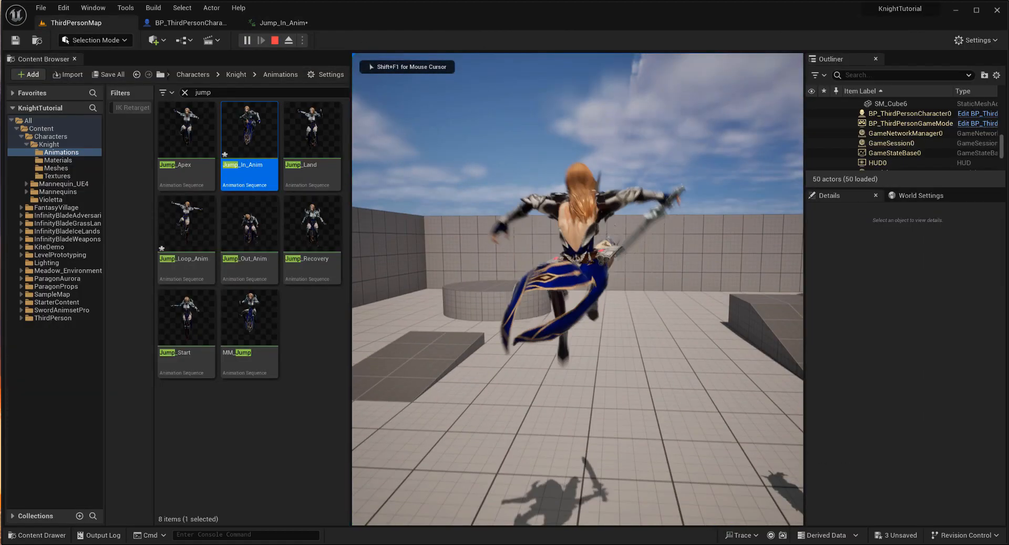
key(space)
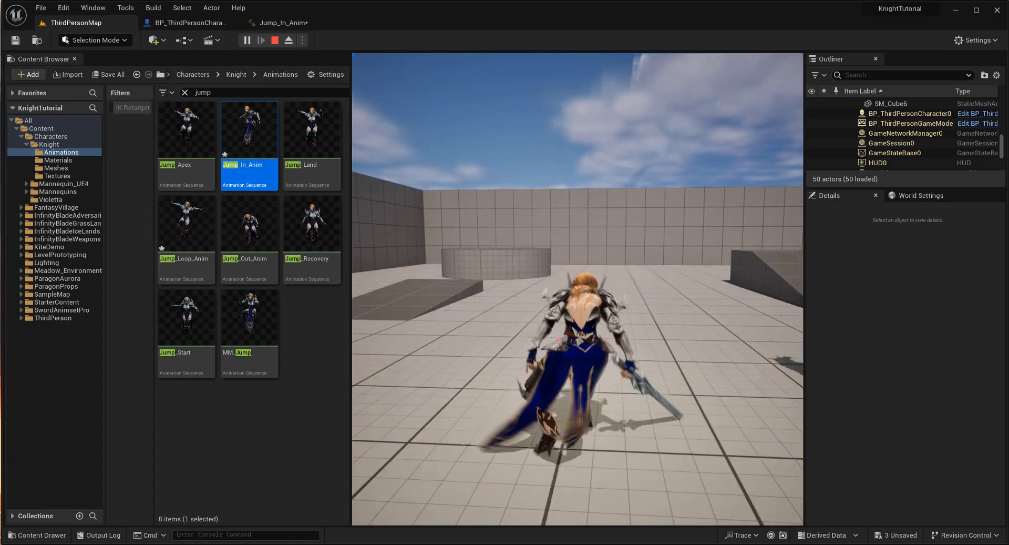
Run the knight around the level to examine how her cloth moves on the ground, and end the play session
key(w)
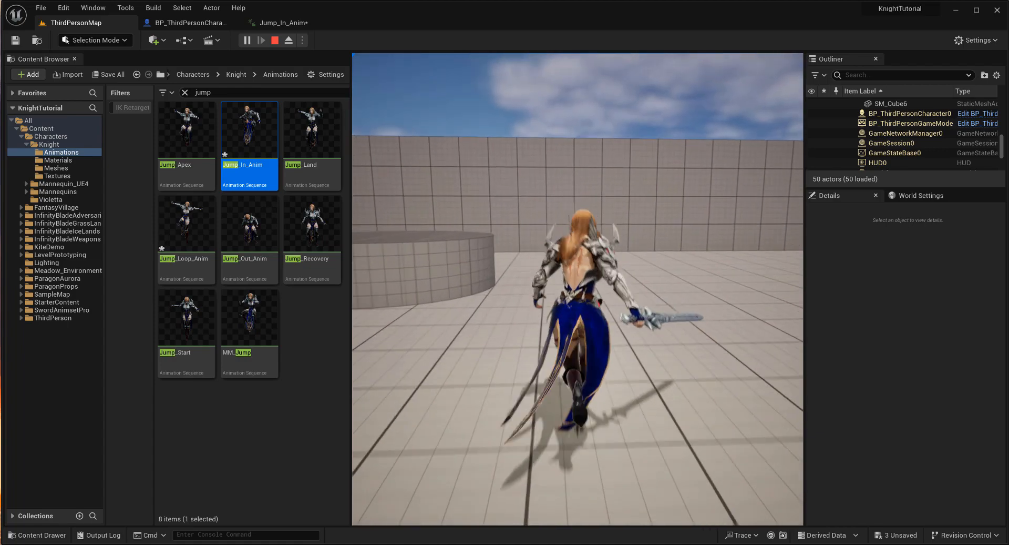
key(w)
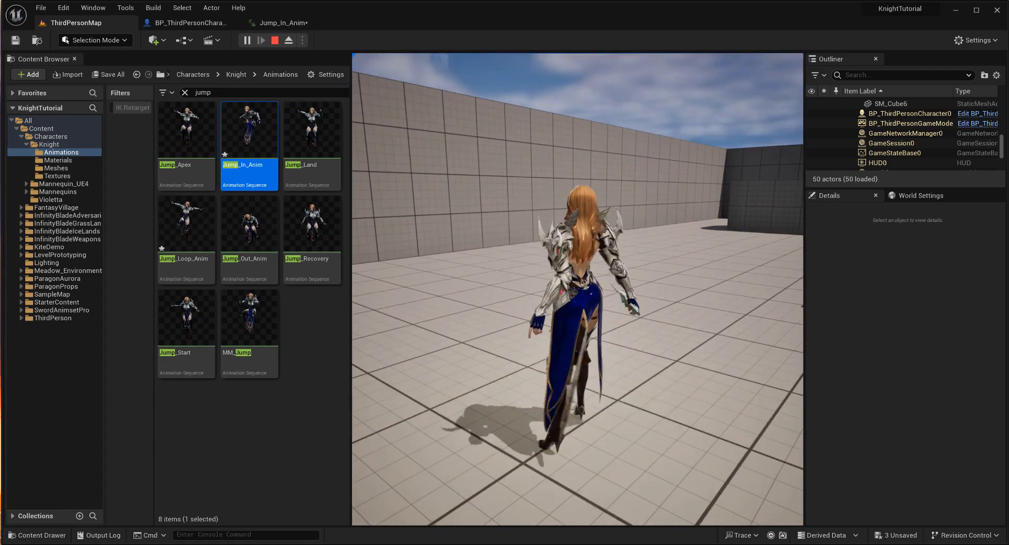
key(w)
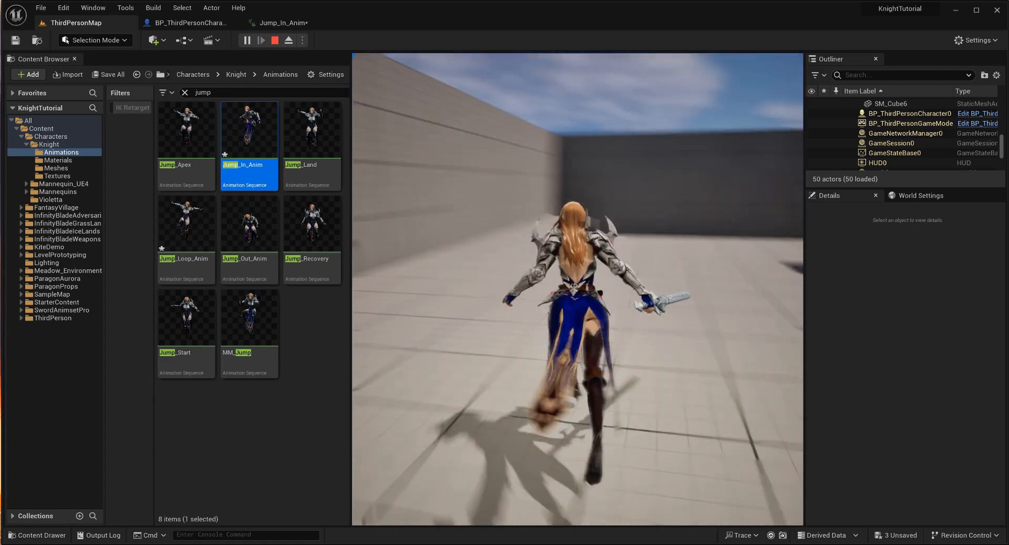
key(d)
key(w)
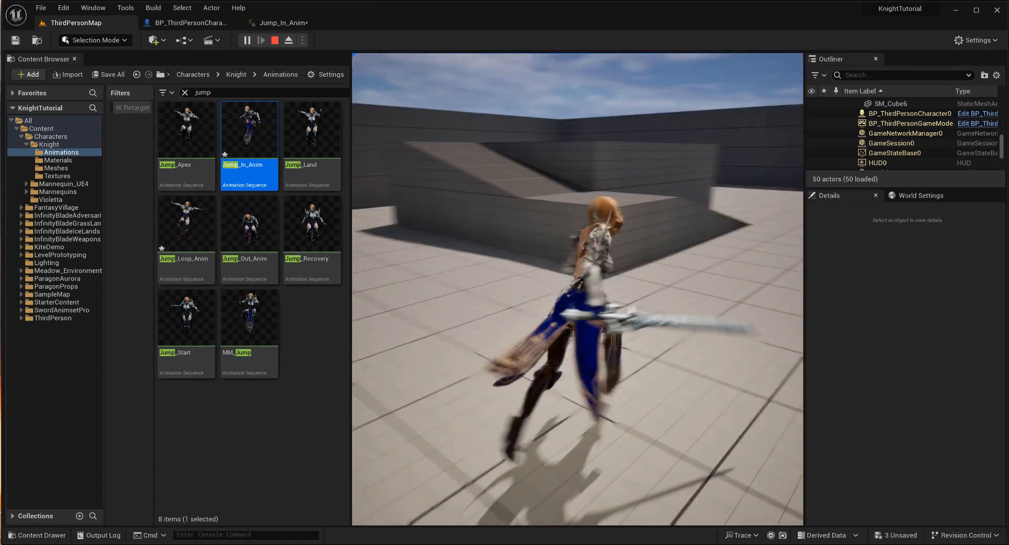
key(w)
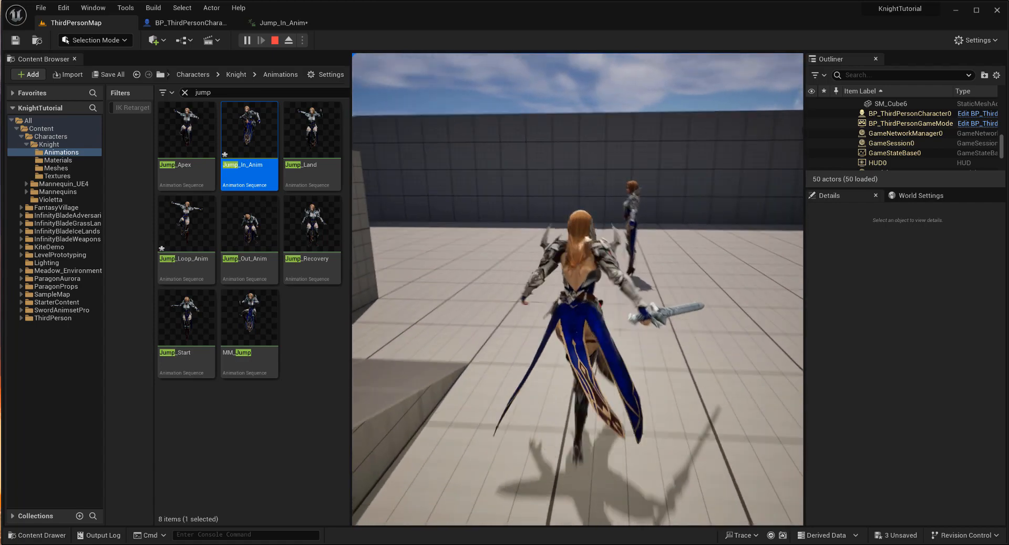
key(w)
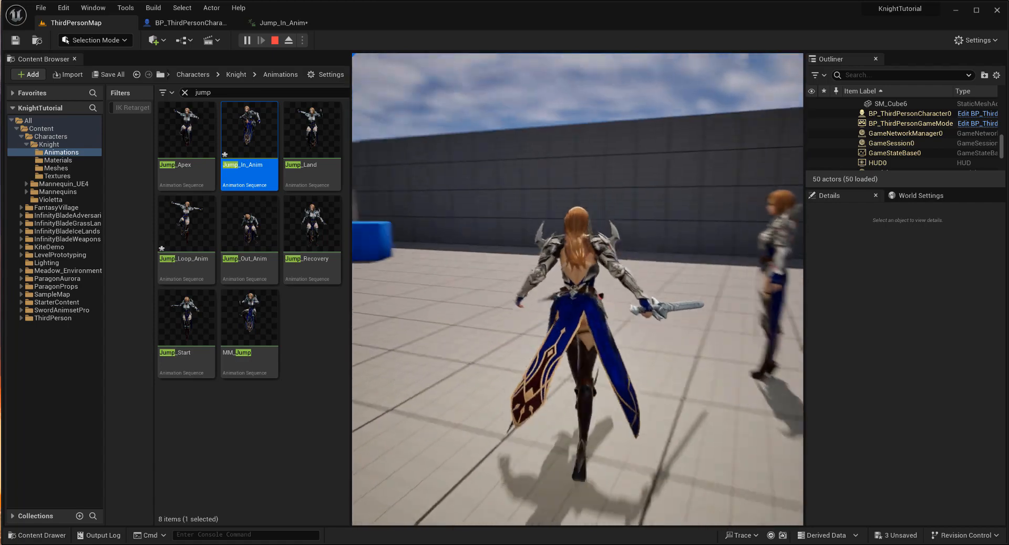
key(w)
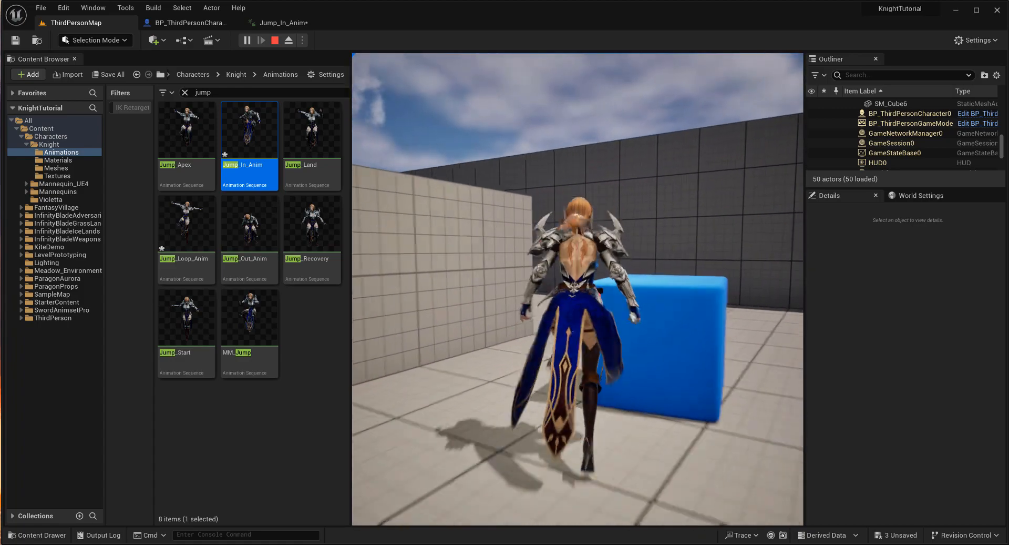
key(w)
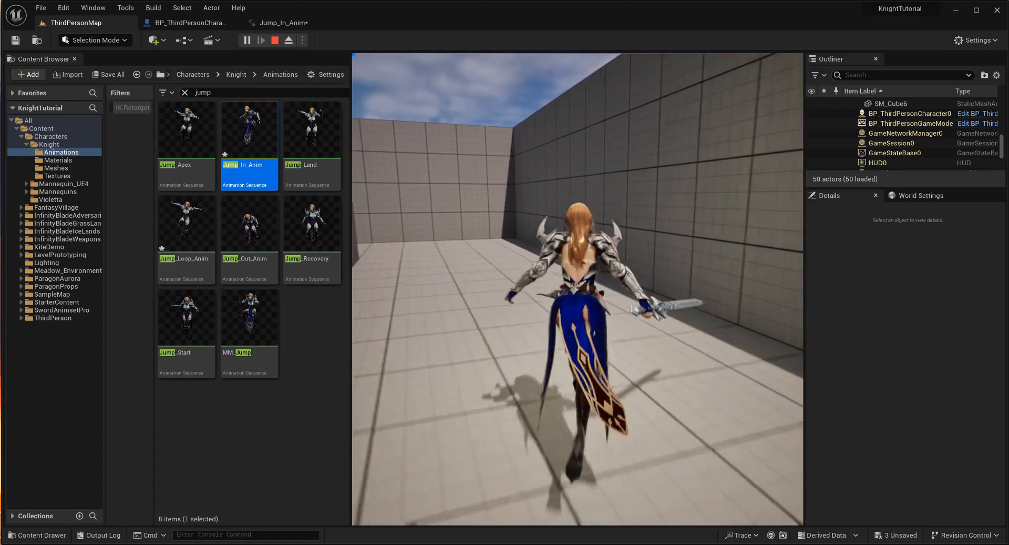
key(w)
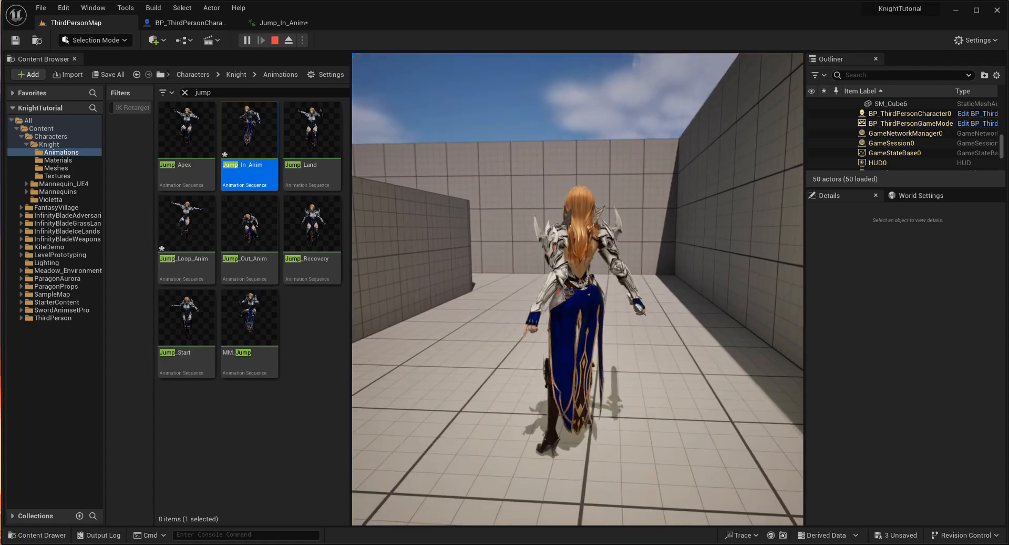
key(Escape)
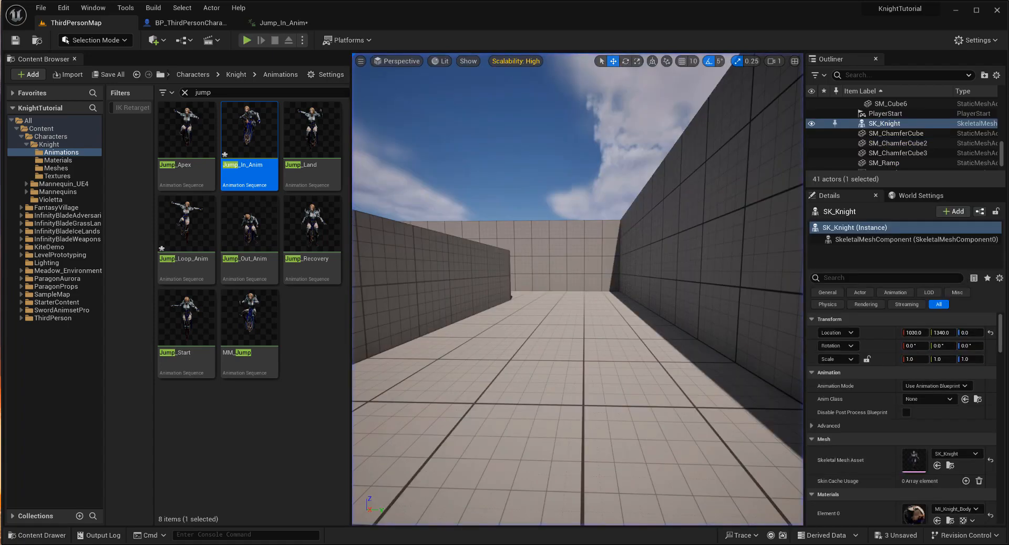